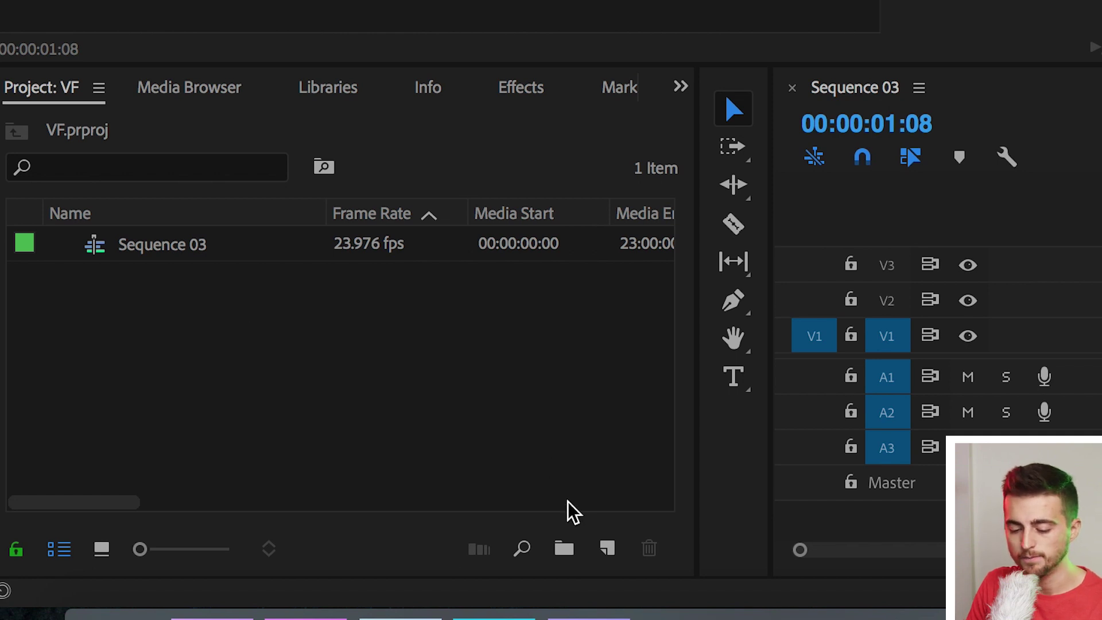
# - Create a 1920×1080 Black Video clip, place it at the start of V1, and select it
pyautogui.click(611, 547)
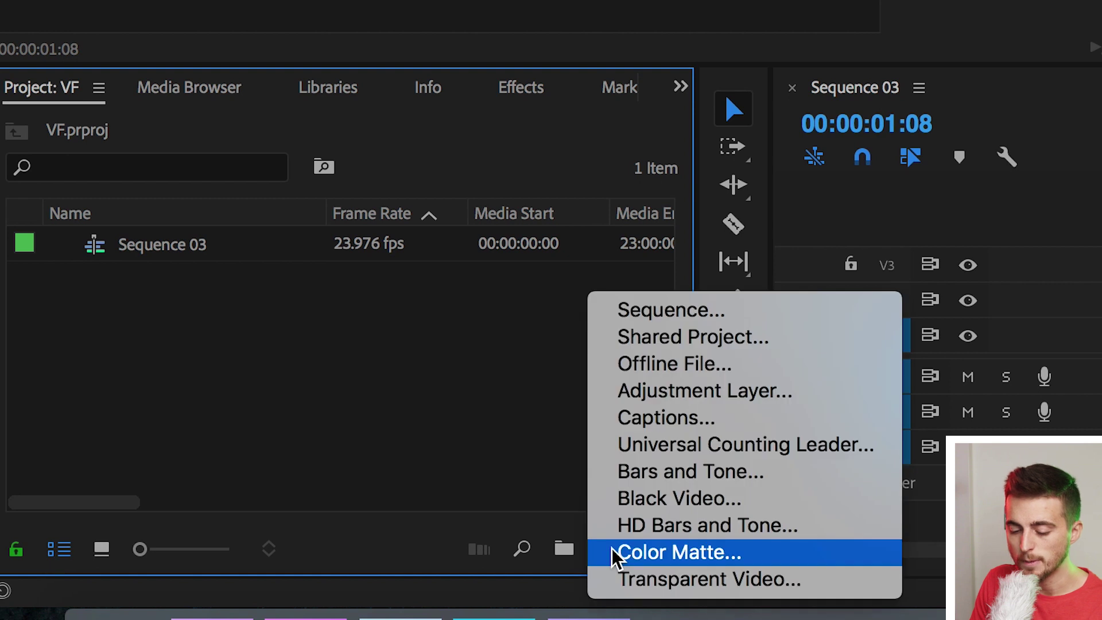
pyautogui.click(645, 499)
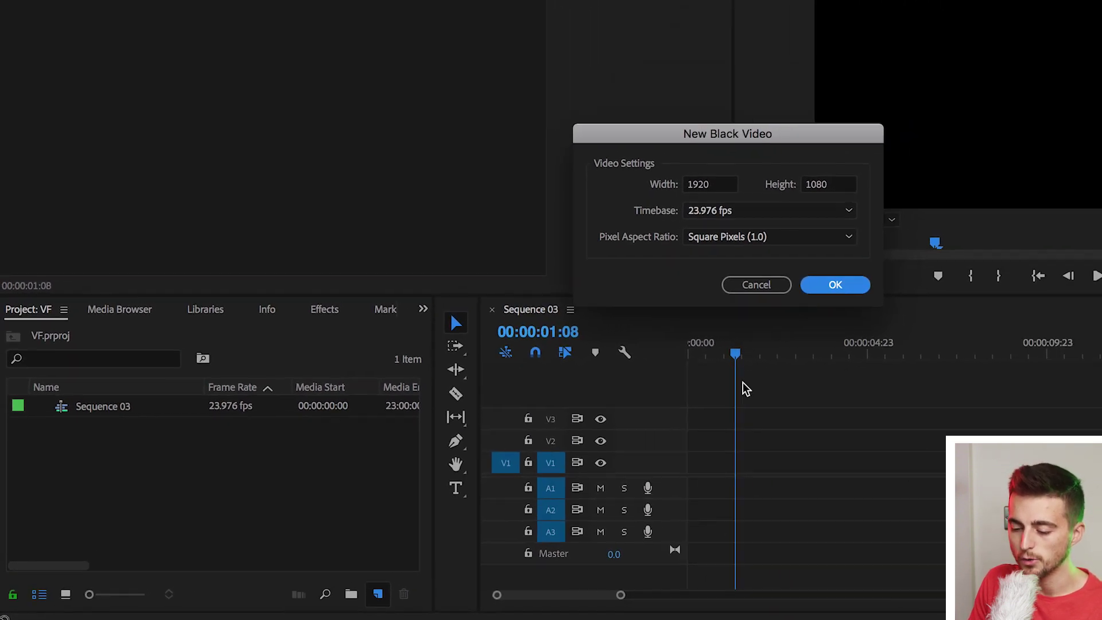
pyautogui.click(835, 285)
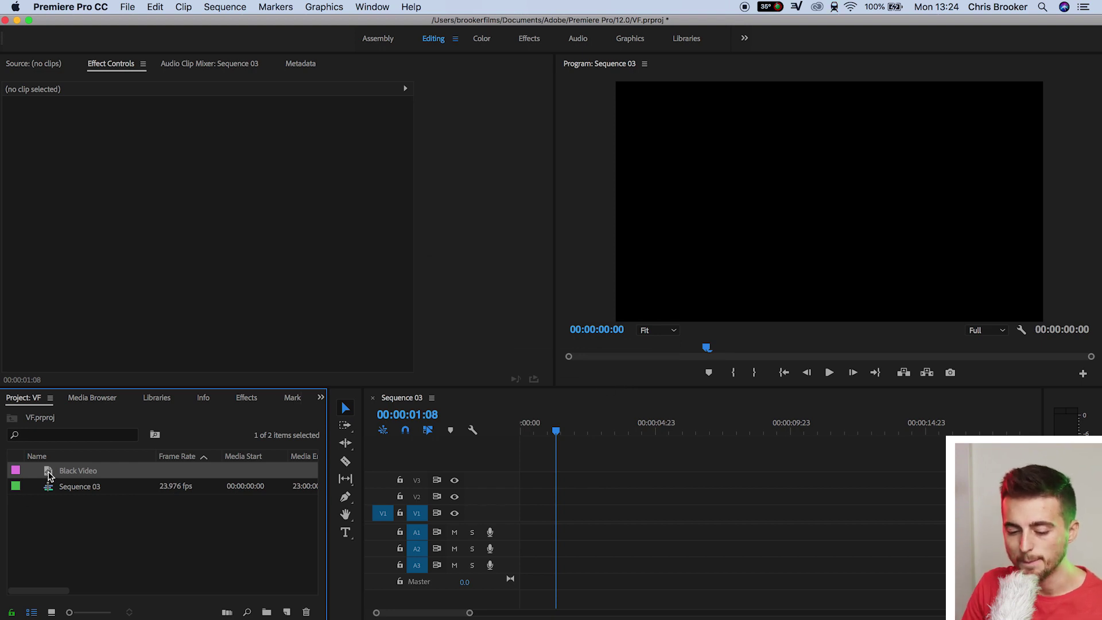
pyautogui.moveTo(49, 476); pyautogui.dragTo(519, 517)
pyautogui.click(571, 518)
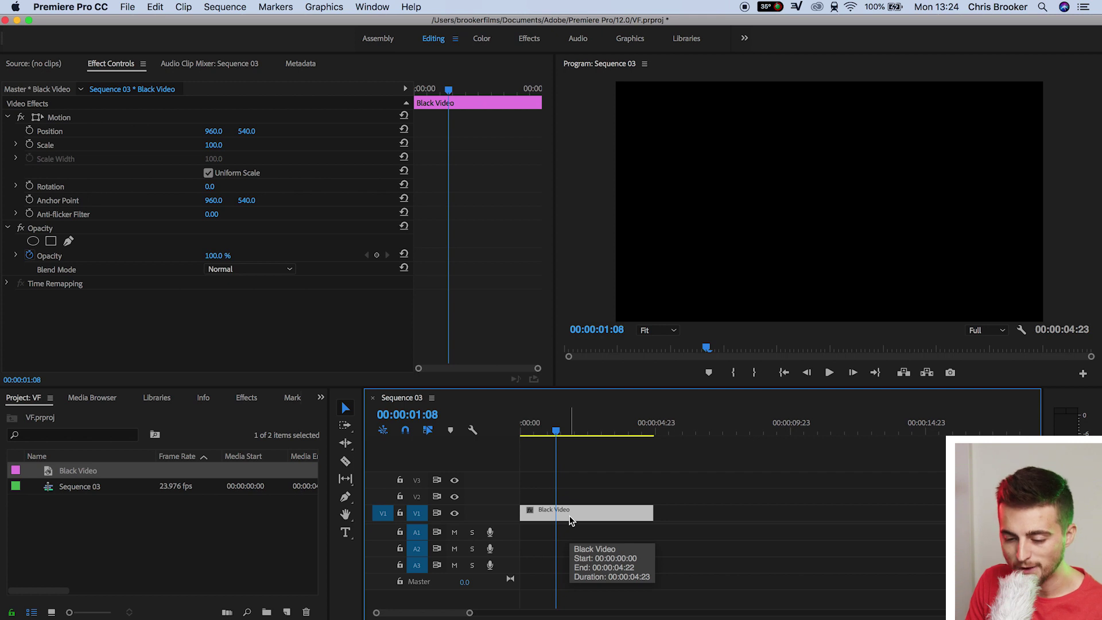
# - Search the effects for 'ramp' and drop the Ramp effect onto the Black Video clip
pyautogui.click(246, 400)
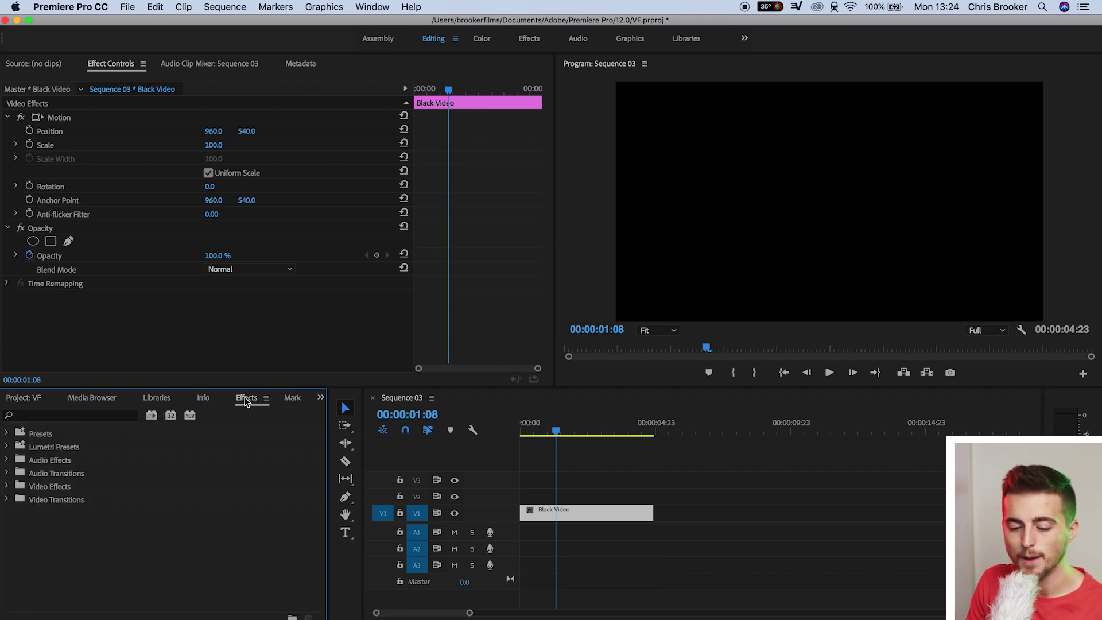
pyautogui.click(82, 418)
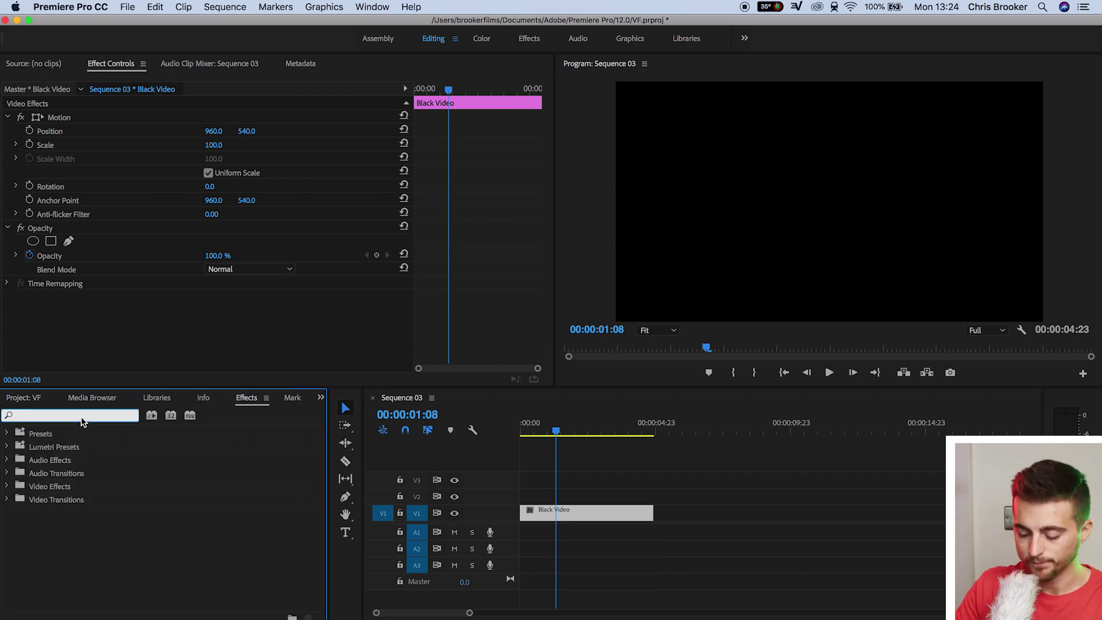
pyautogui.write('ramp')
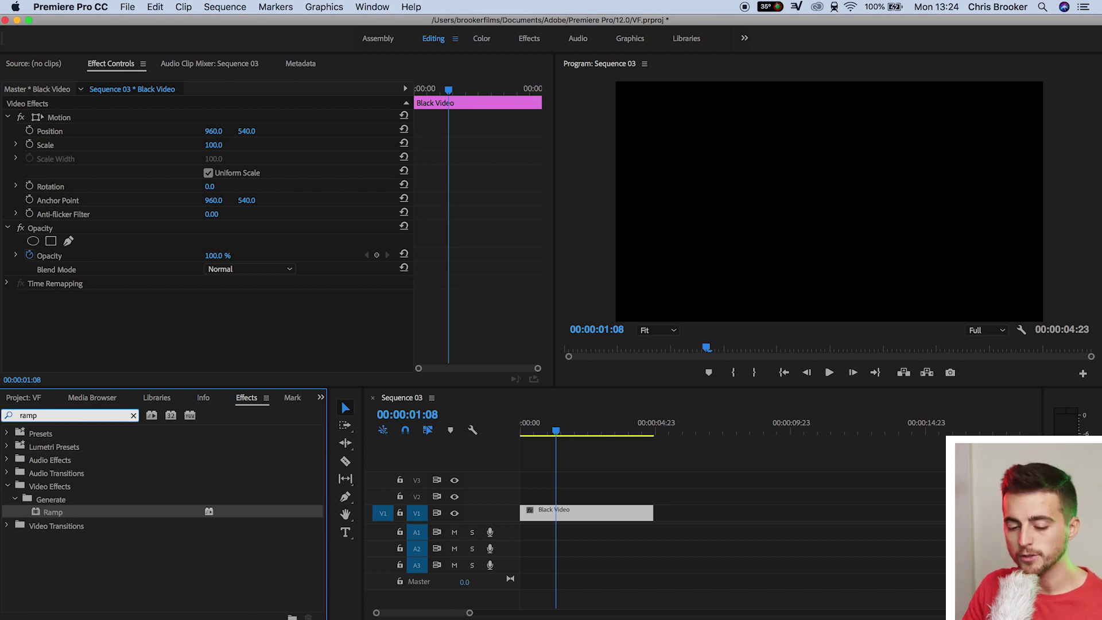
pyautogui.click(37, 504)
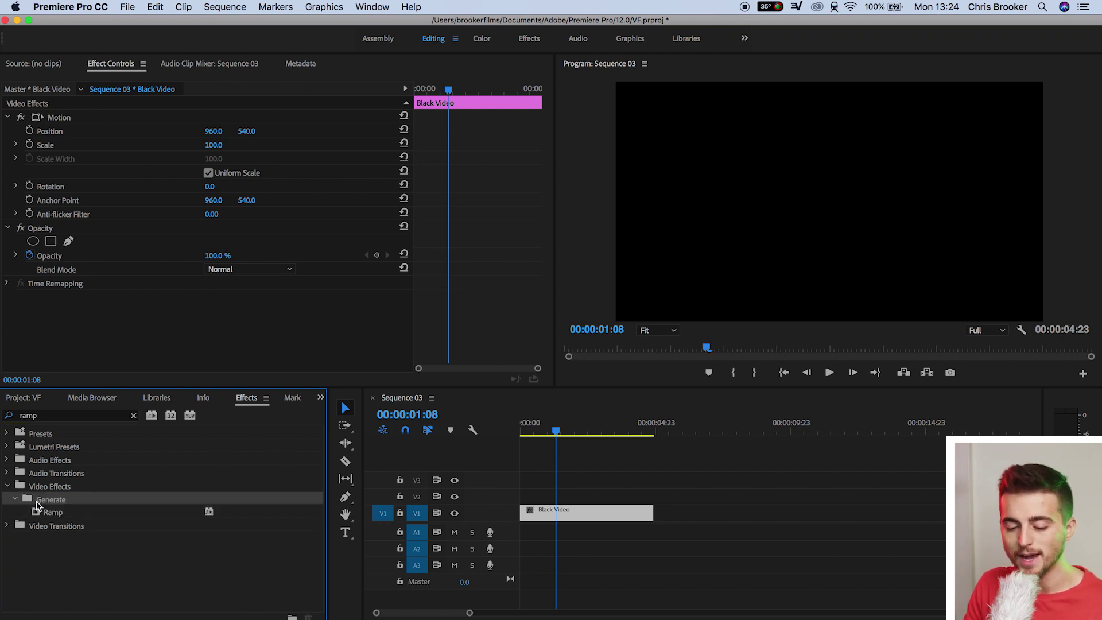
pyautogui.click(53, 515)
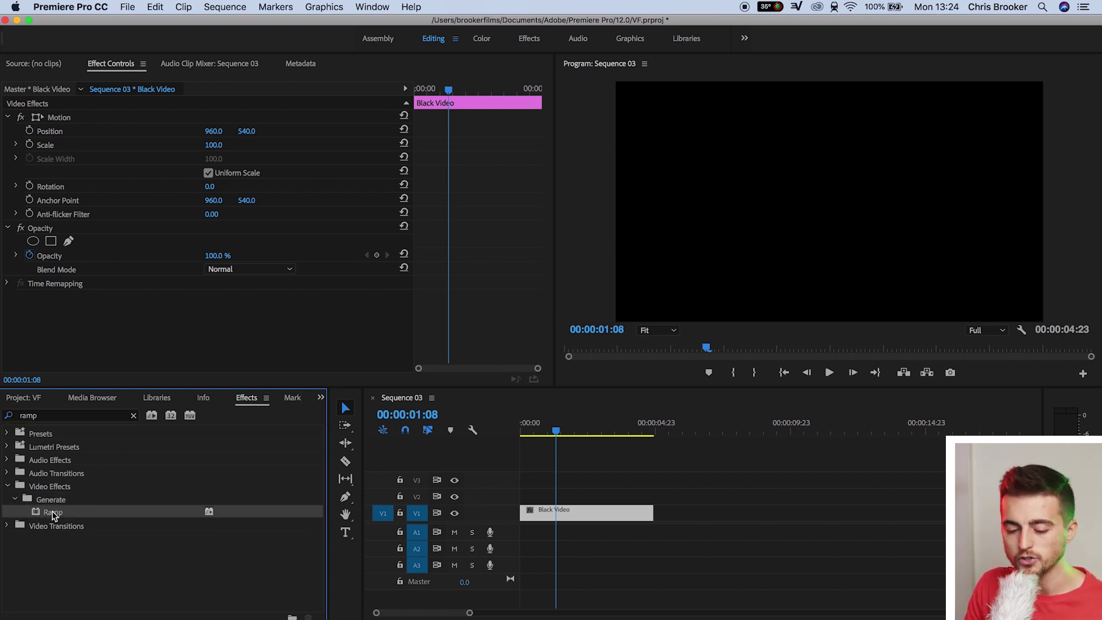
pyautogui.moveTo(53, 515); pyautogui.dragTo(615, 520)
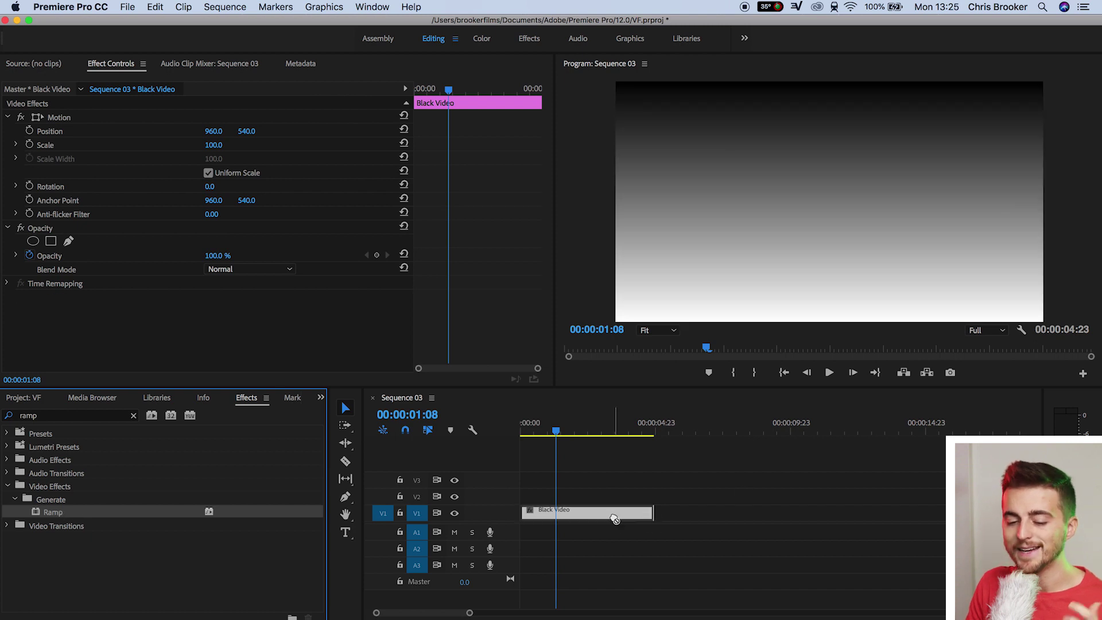
# - Move Start of Ramp to the left edge (79.9, 571.1) and End of Ramp to the right (1810.5, 559.2)
pyautogui.scroll(-2, 450, 252)
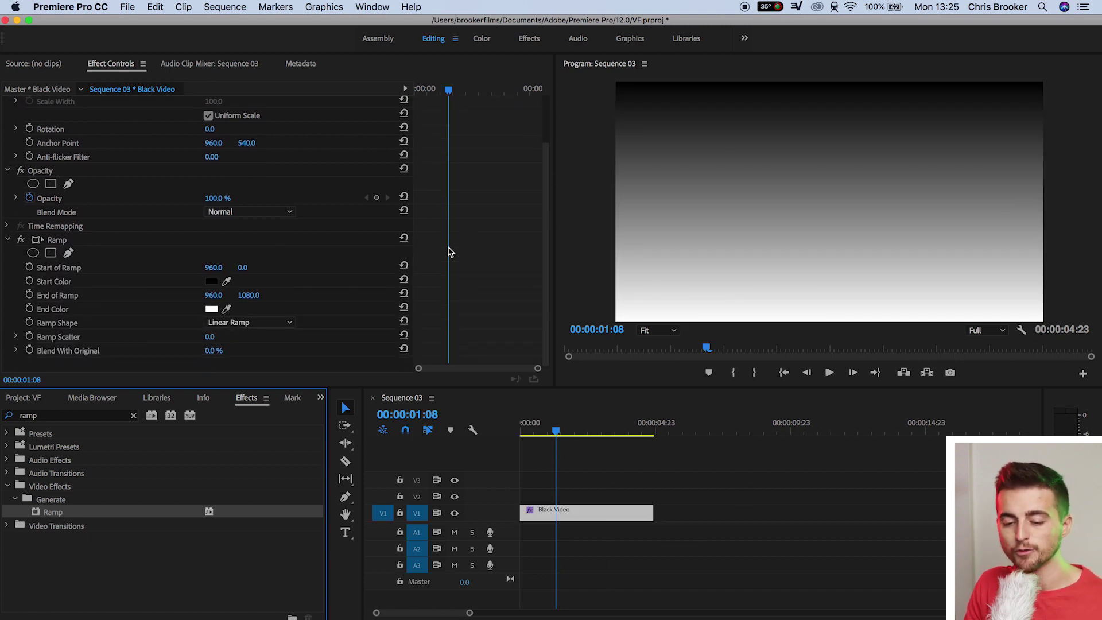
pyautogui.click(72, 271)
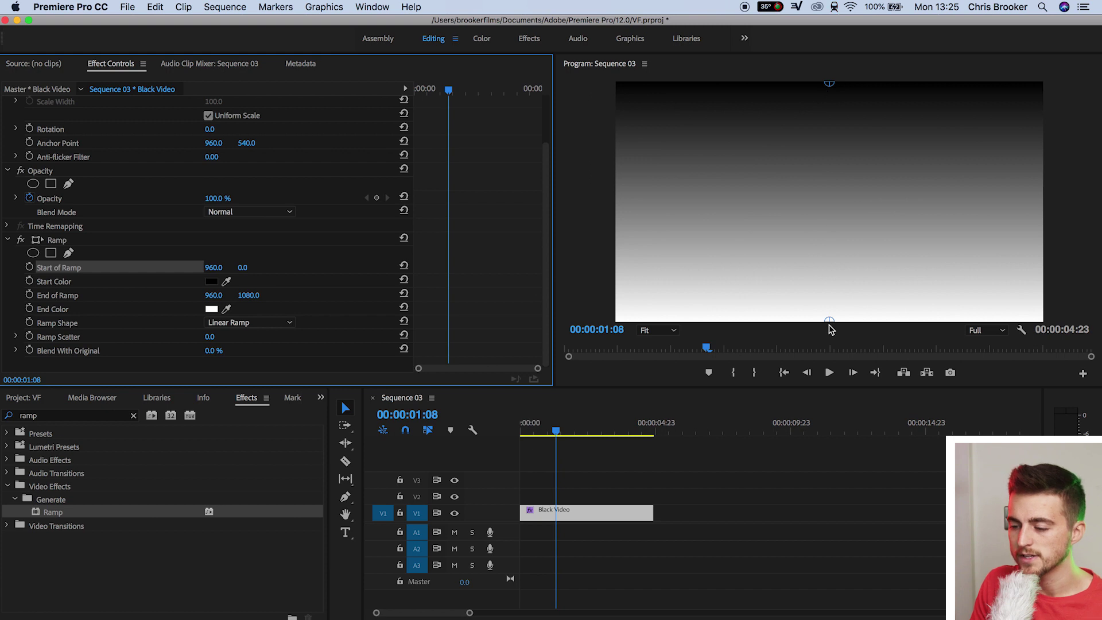
pyautogui.moveTo(829, 85); pyautogui.dragTo(635, 212)
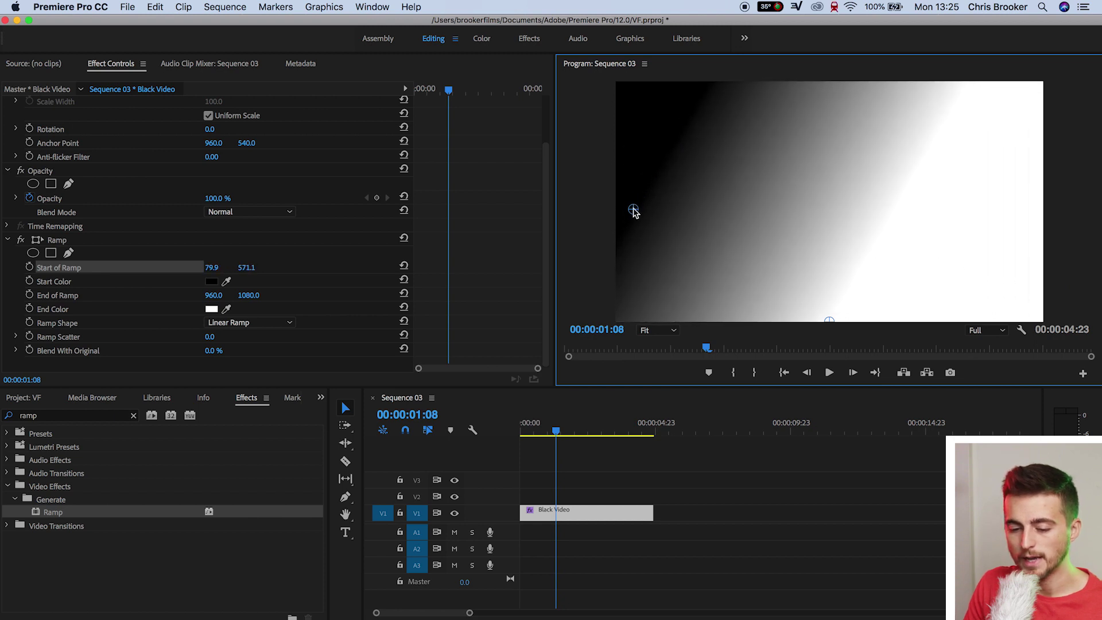
pyautogui.click(77, 295)
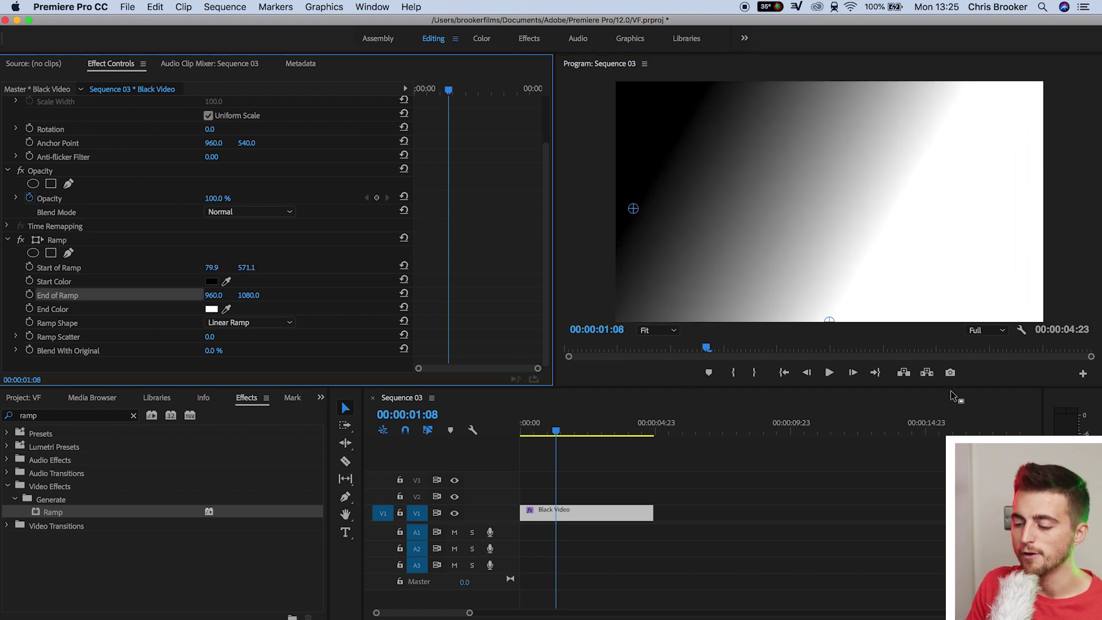
pyautogui.moveTo(825, 318); pyautogui.dragTo(1018, 205)
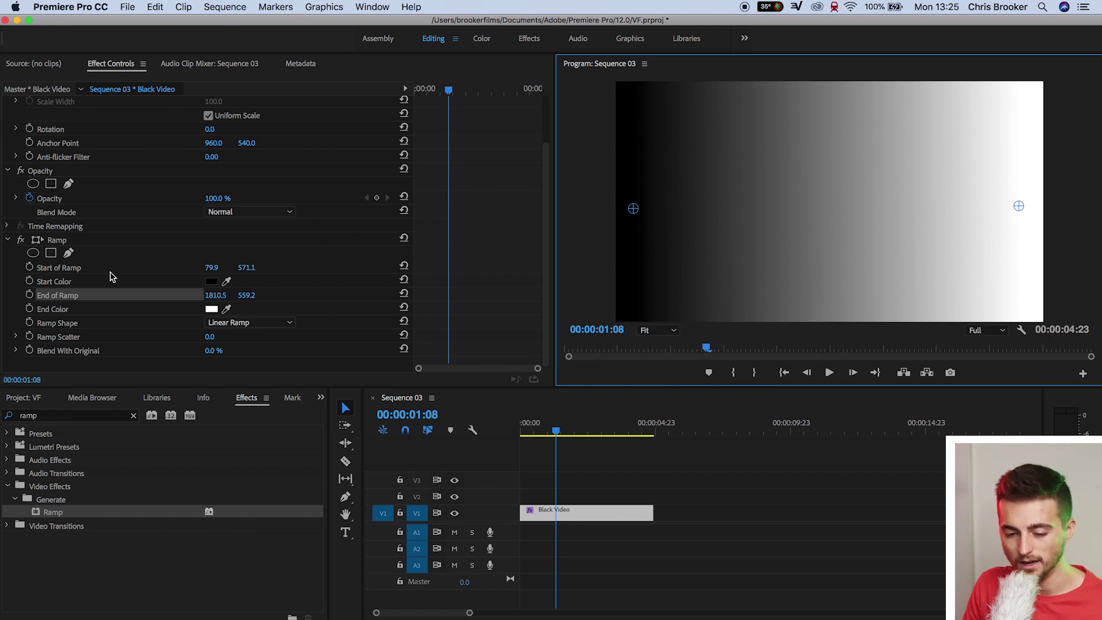
pyautogui.click(73, 308)
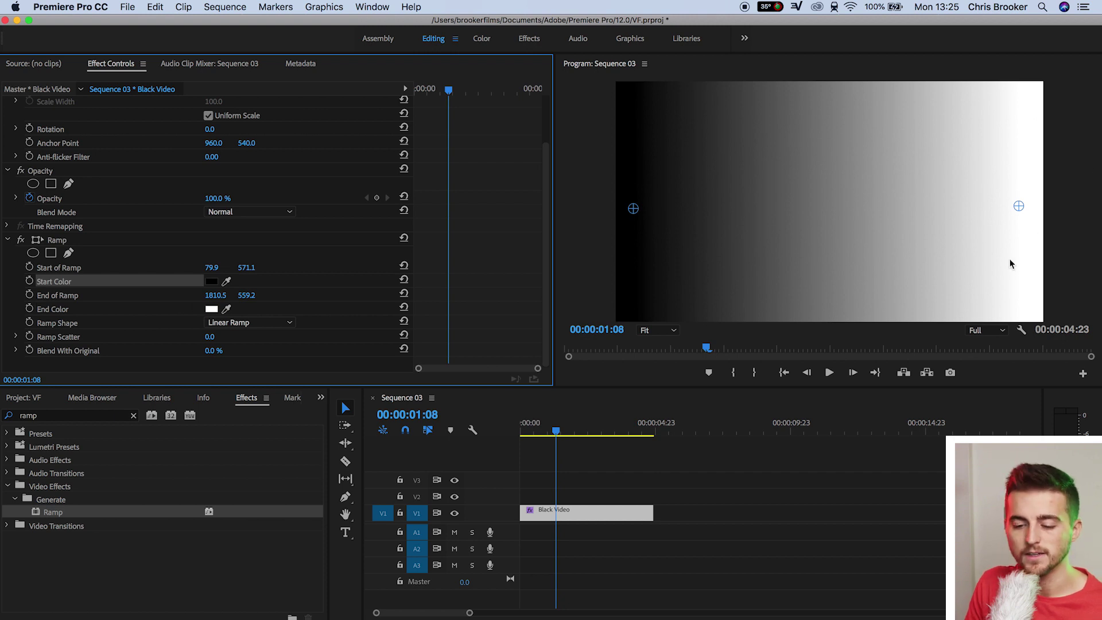
# - Set the Ramp Start Color to red and the End Color to bright green (00FF22)
pyautogui.click(211, 281)
pyautogui.moveTo(534, 253); pyautogui.dragTo(567, 321)
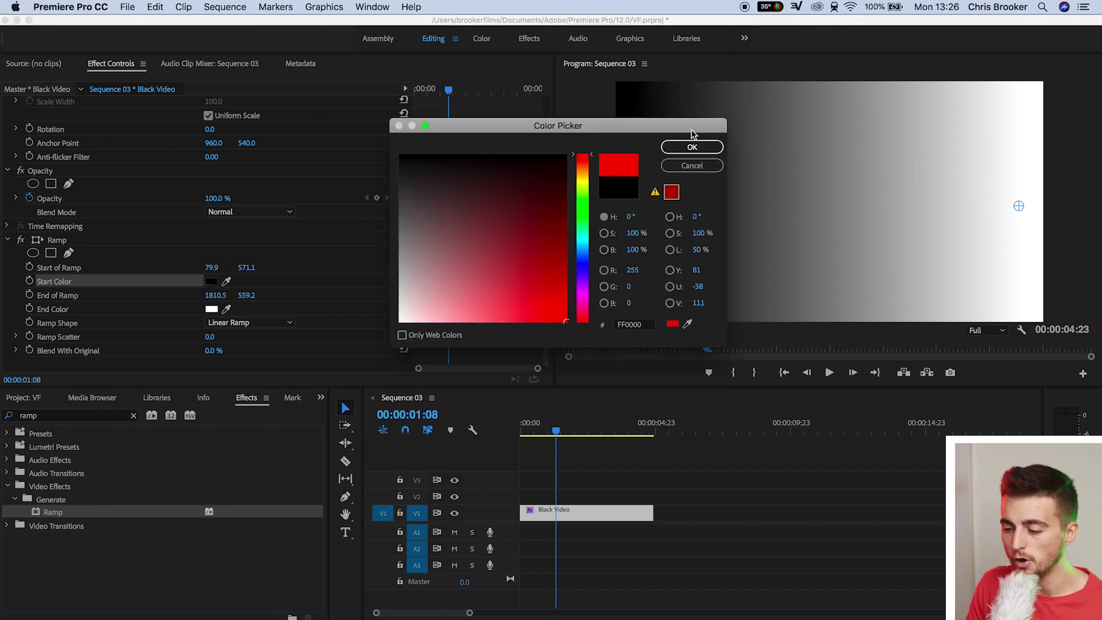
pyautogui.click(692, 150)
pyautogui.click(212, 309)
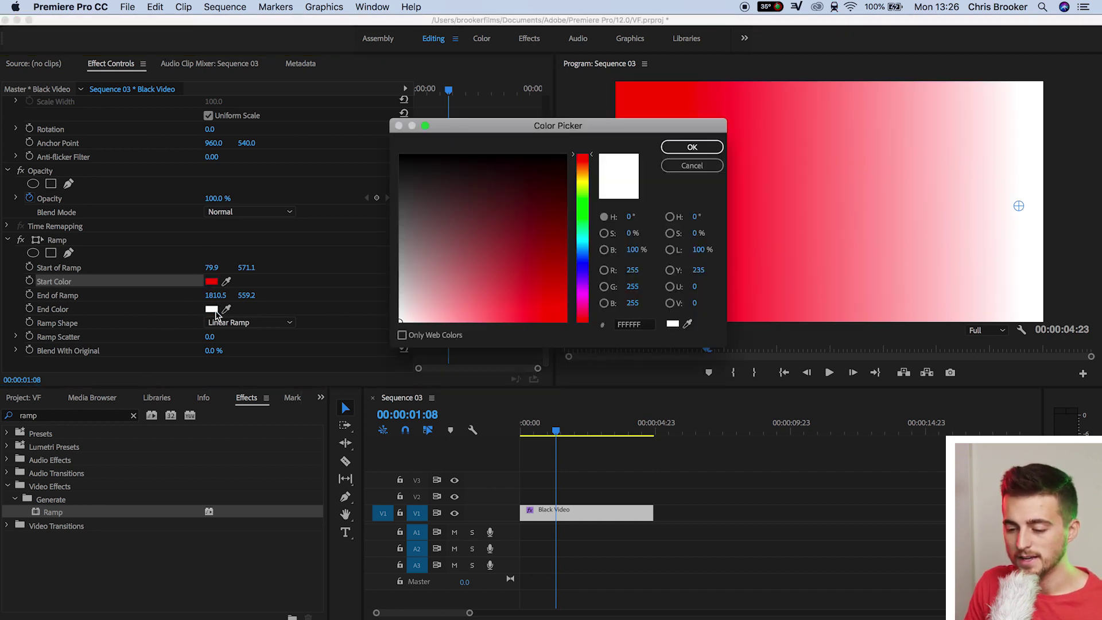
pyautogui.click(585, 203)
pyautogui.moveTo(534, 211); pyautogui.dragTo(567, 322)
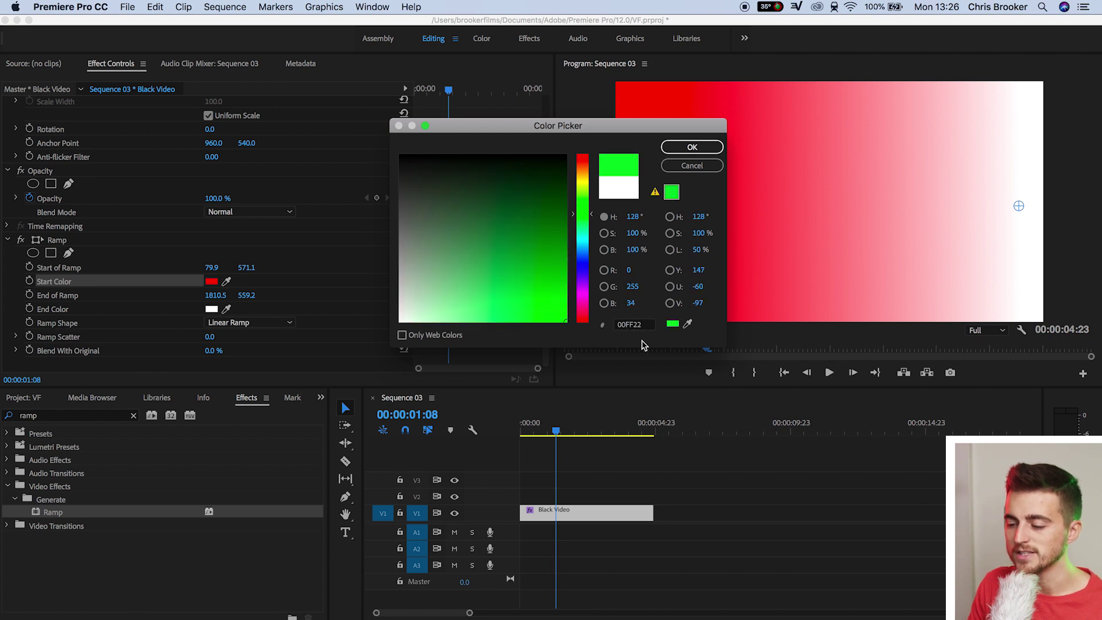
pyautogui.click(693, 147)
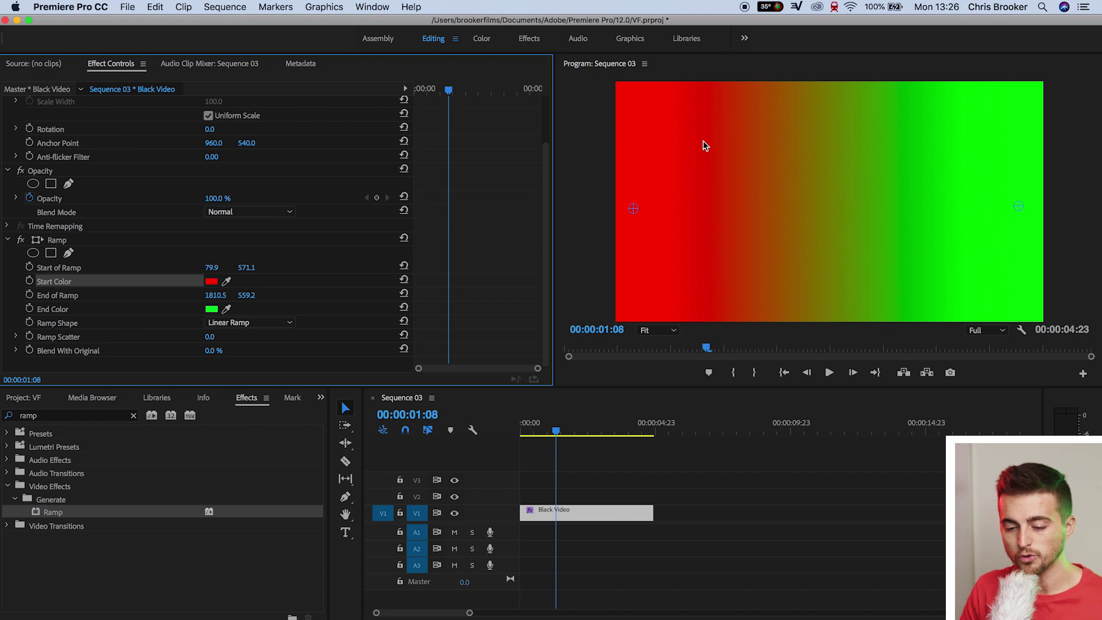
pyautogui.click(59, 324)
# - Switch Ramp Shape to Radial Ramp, centre it, and widen it beyond the frame edges
pyautogui.click(283, 323)
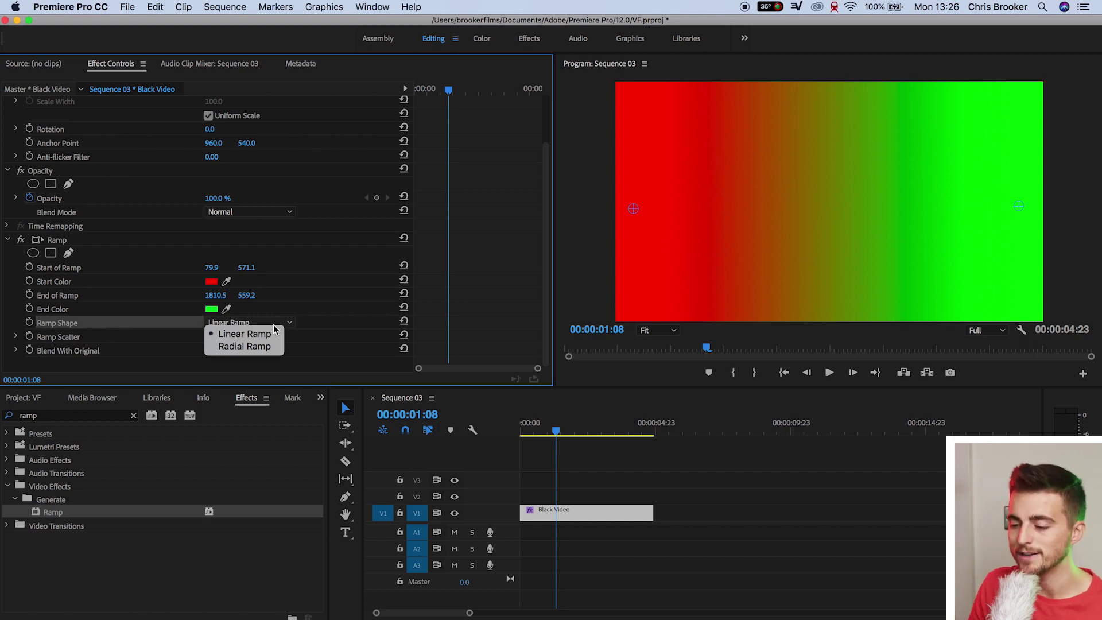
pyautogui.click(263, 347)
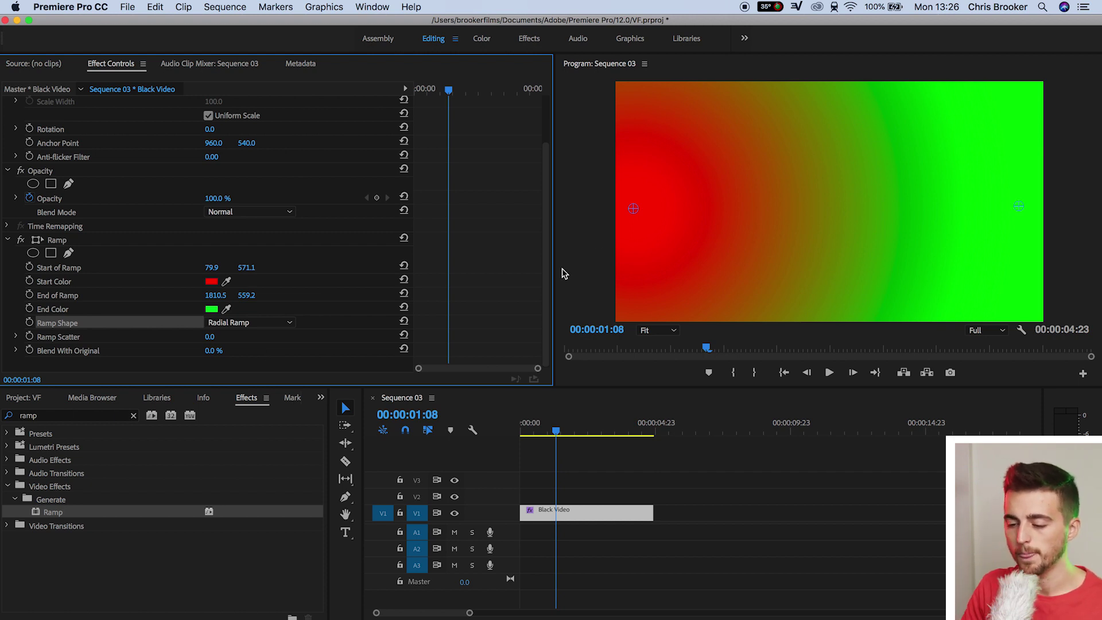
pyautogui.click(633, 211)
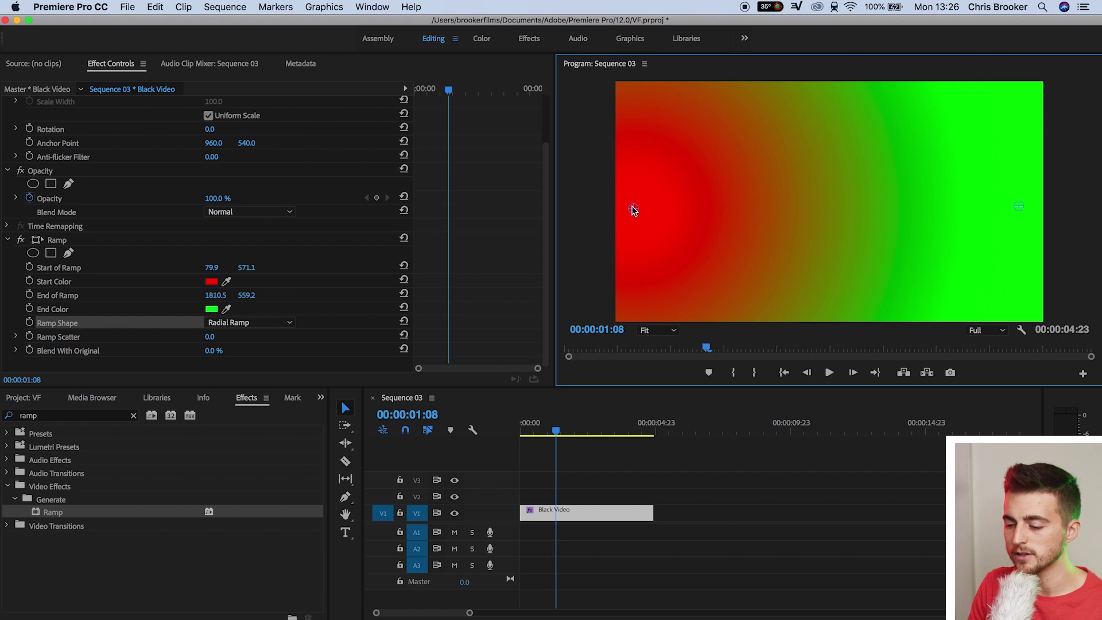
pyautogui.moveTo(633, 210); pyautogui.dragTo(829, 202)
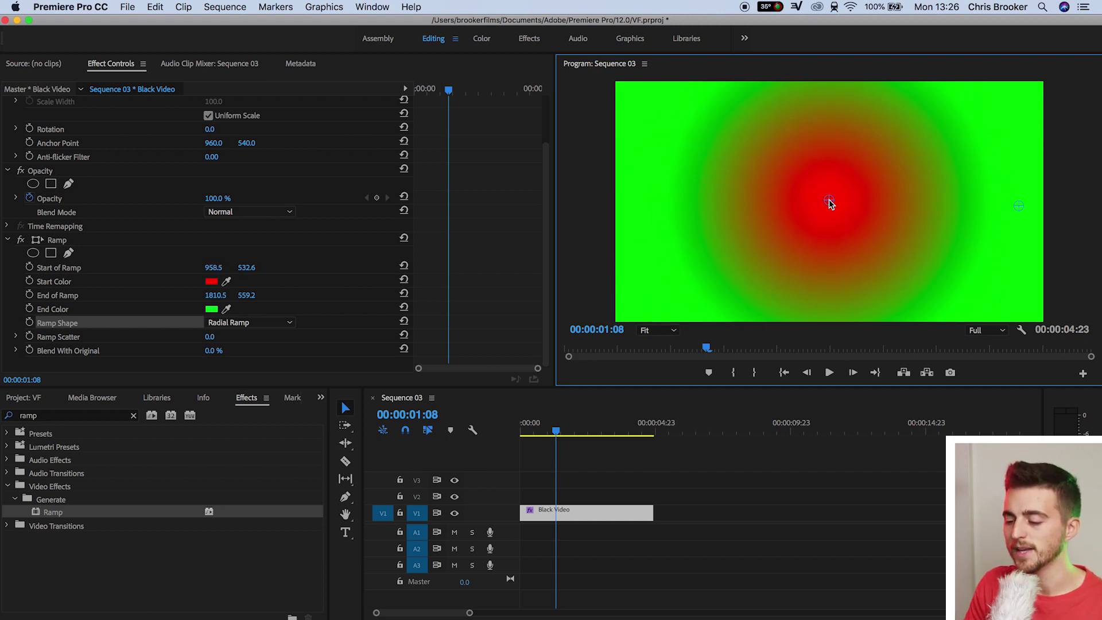
pyautogui.moveTo(1018, 208); pyautogui.dragTo(838, 201)
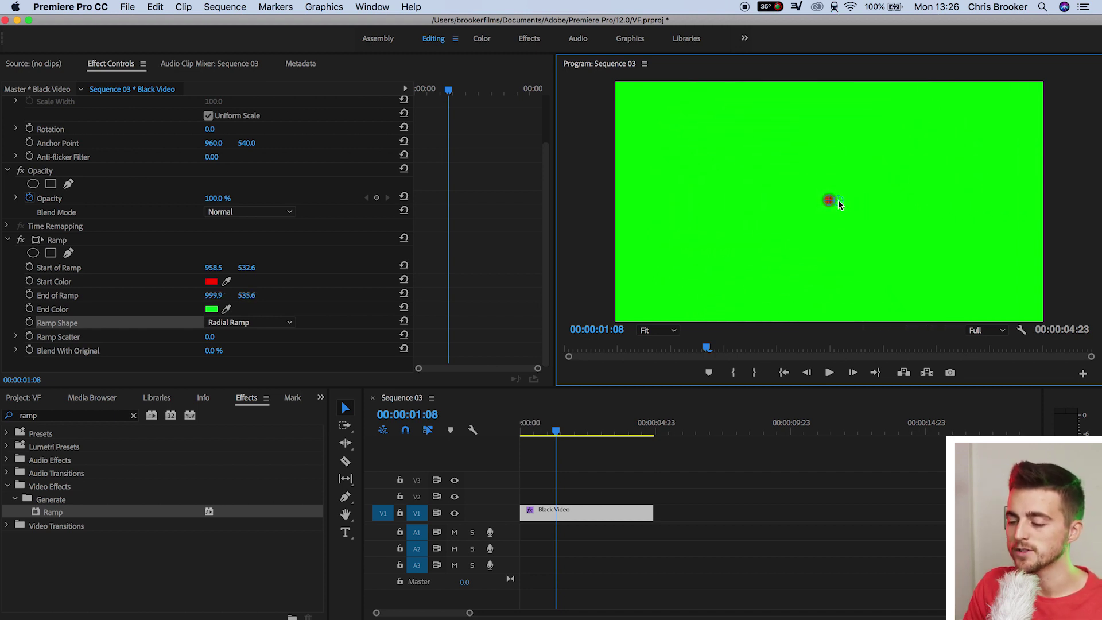
pyautogui.moveTo(839, 200); pyautogui.dragTo(1091, 266)
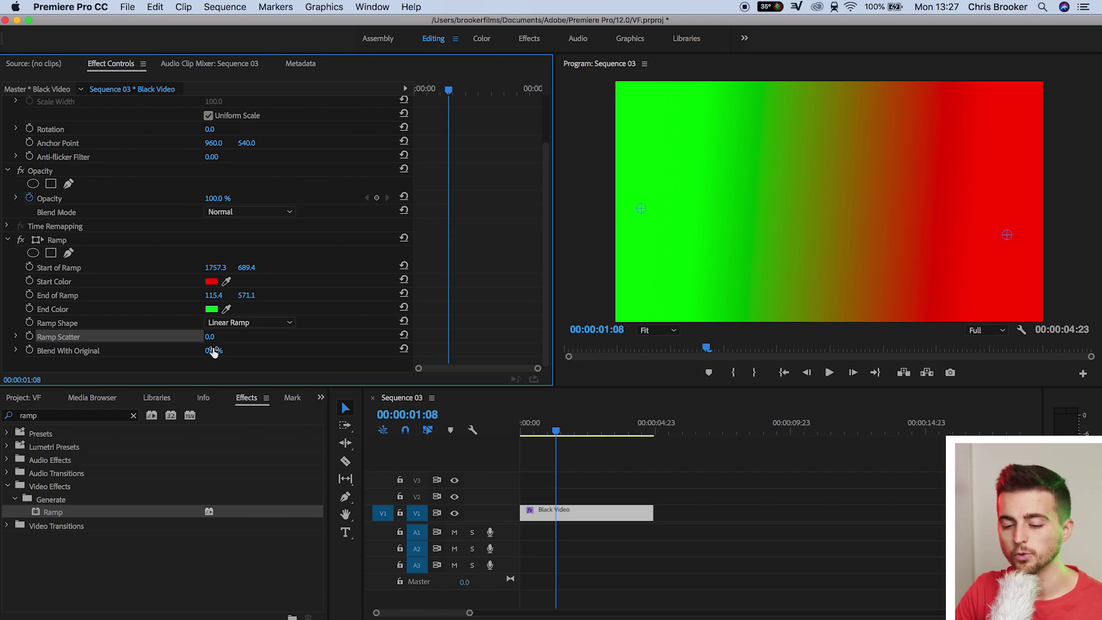
pyautogui.moveTo(216, 351); pyautogui.dragTo(223, 352)
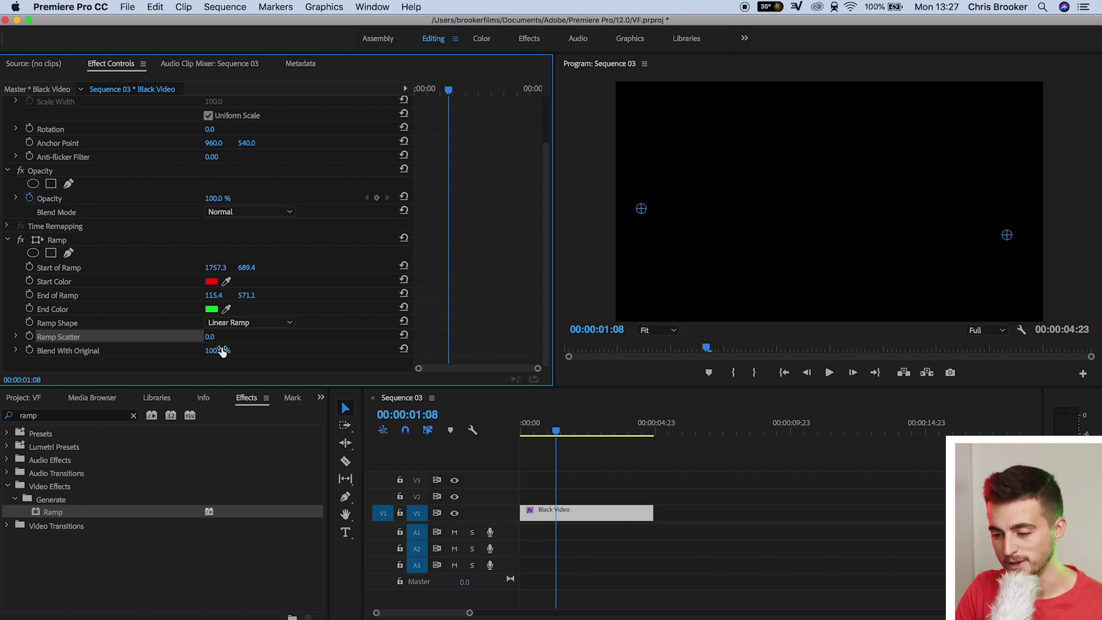
pyautogui.moveTo(222, 352); pyautogui.dragTo(207, 351)
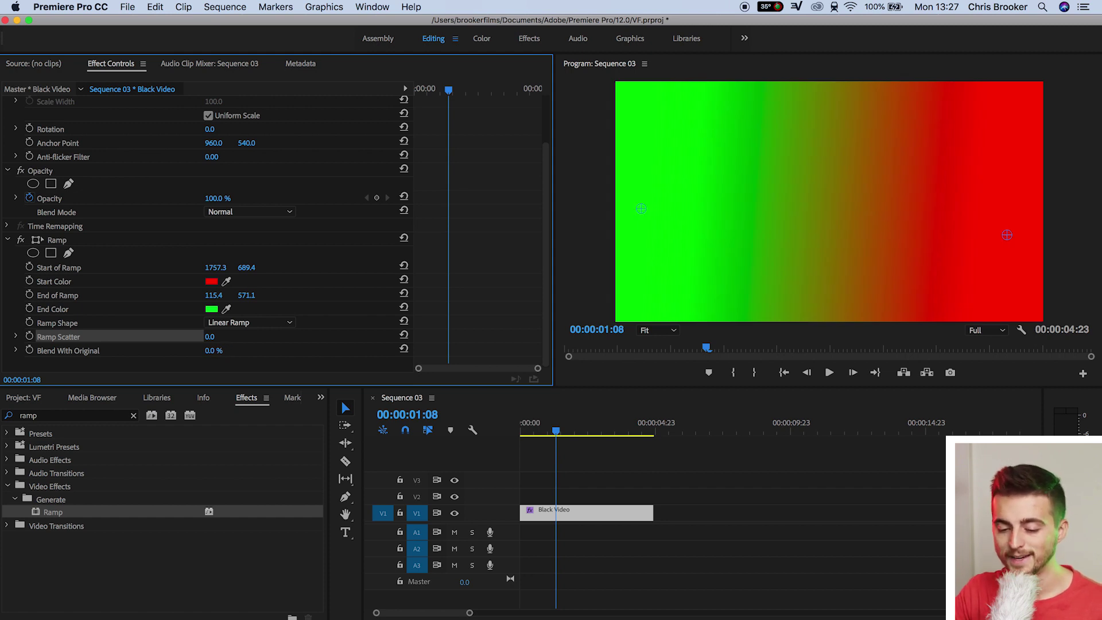
pyautogui.moveTo(211, 351)
pyautogui.mouseDown()
pyautogui.moveTo(220, 351)
pyautogui.moveTo(207, 351)
pyautogui.mouseUp()
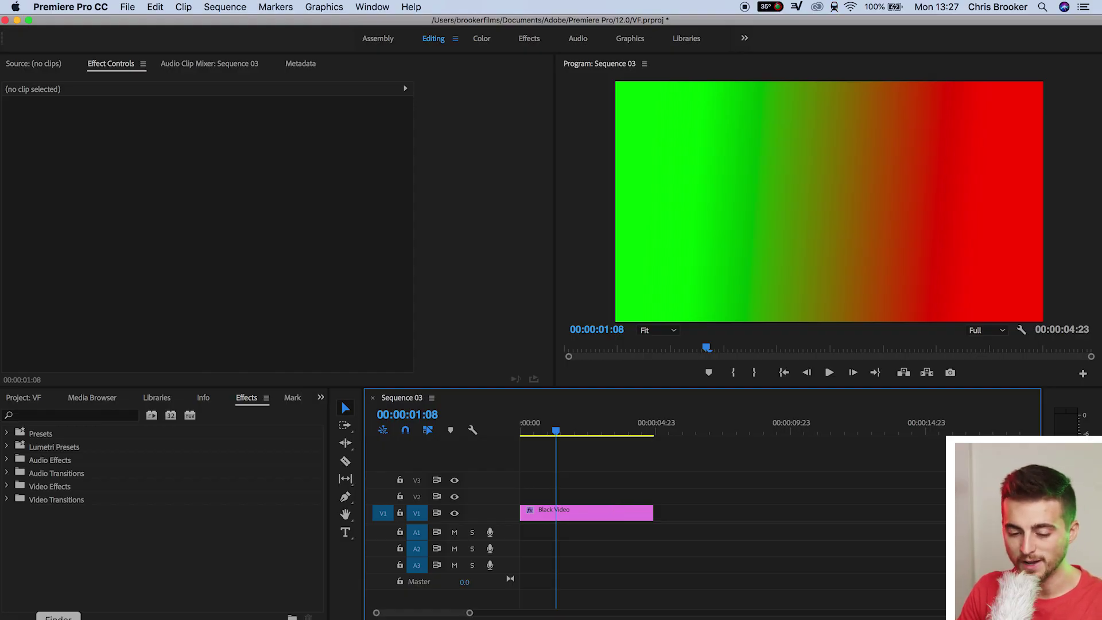
pyautogui.click(69, 415)
# - Search the effects for '4 col' and delete the Ramp effect from the clip
pyautogui.write('4')
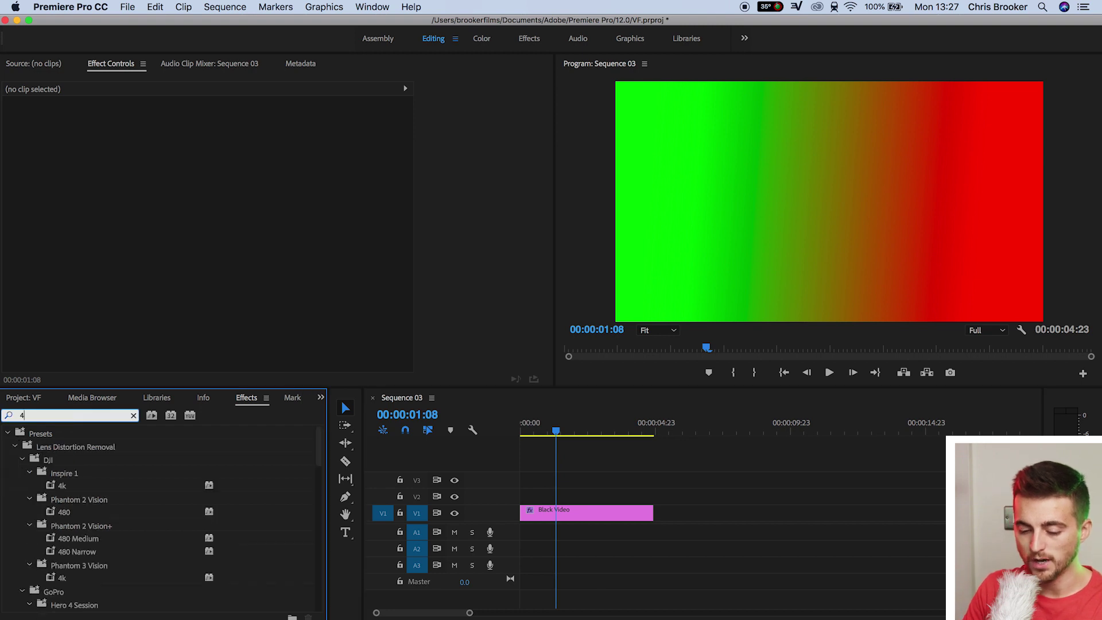
pyautogui.write(' col')
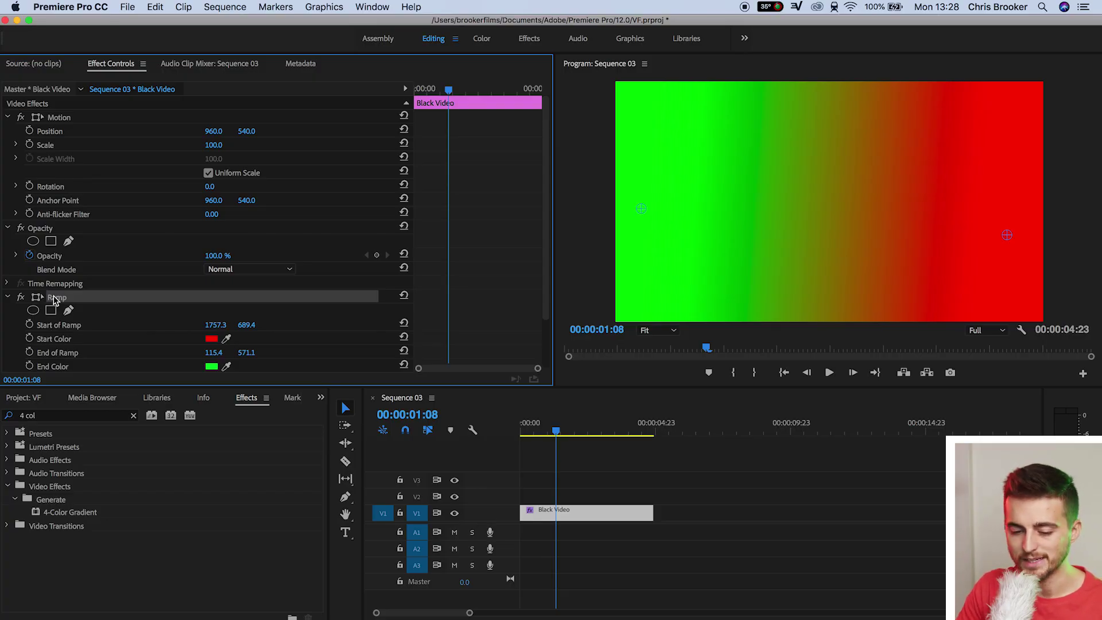
pyautogui.press('Delete')
# - Apply 4-Color Gradient to the Black Video clip and move the yellow Point 1 toward the centre
pyautogui.click(72, 513)
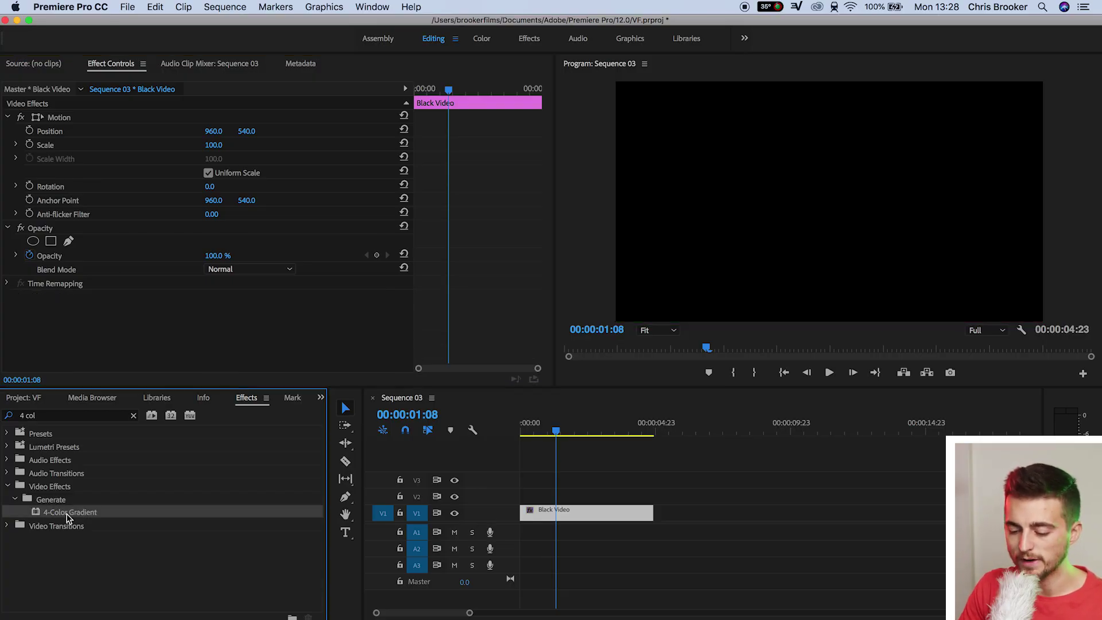
pyautogui.moveTo(65, 516); pyautogui.dragTo(592, 519)
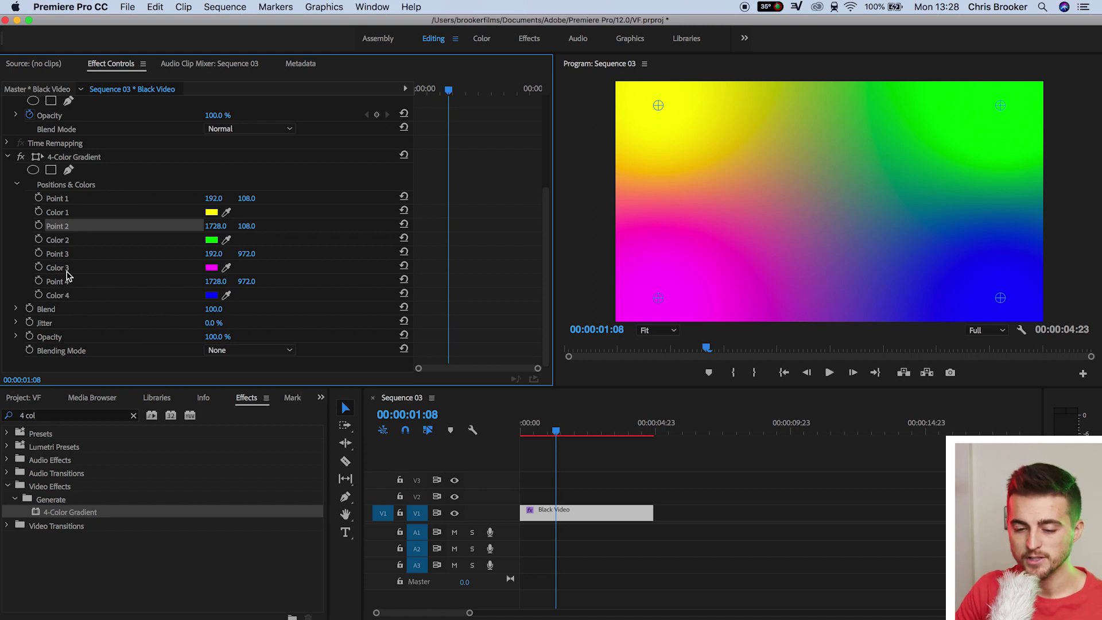
pyautogui.click(70, 201)
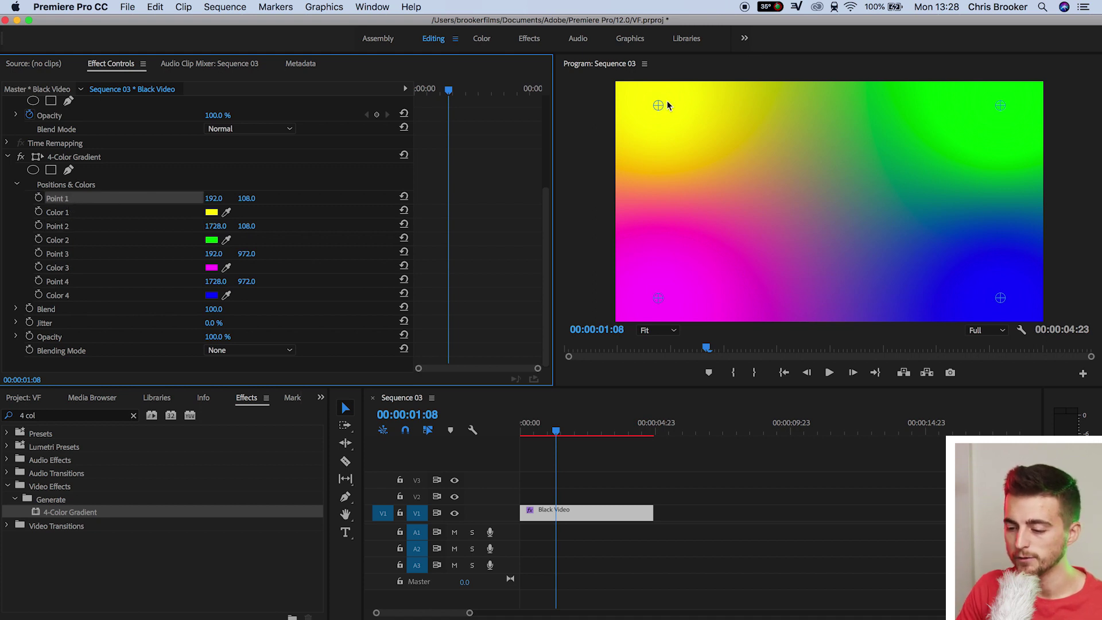
pyautogui.moveTo(660, 106); pyautogui.dragTo(722, 126)
pyautogui.moveTo(775, 151); pyautogui.dragTo(777, 151)
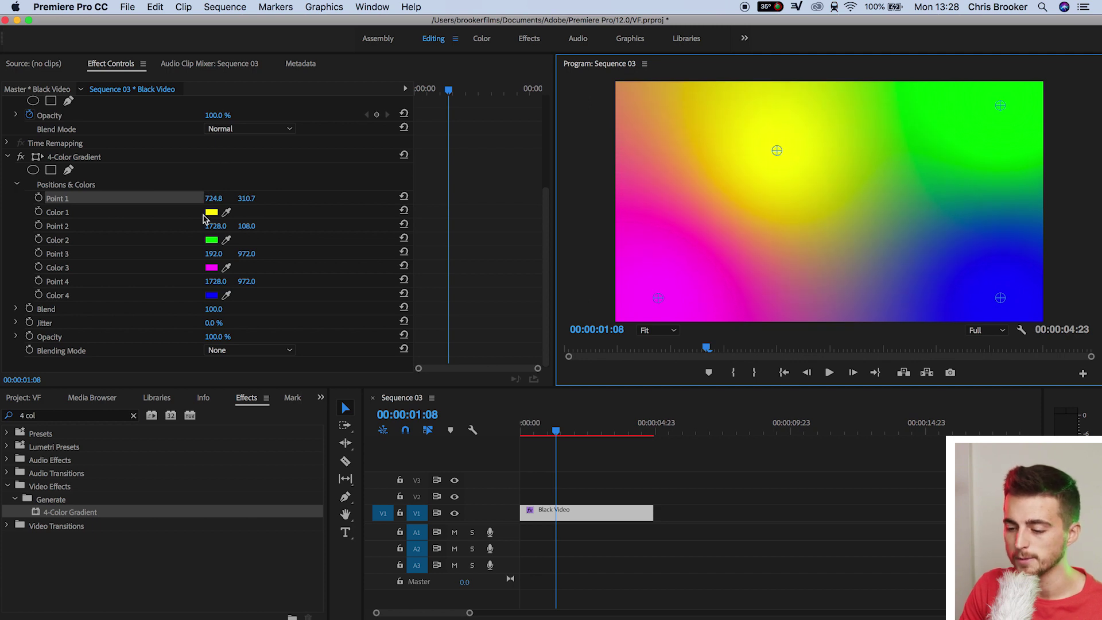
pyautogui.moveTo(746, 148); pyautogui.dragTo(764, 147)
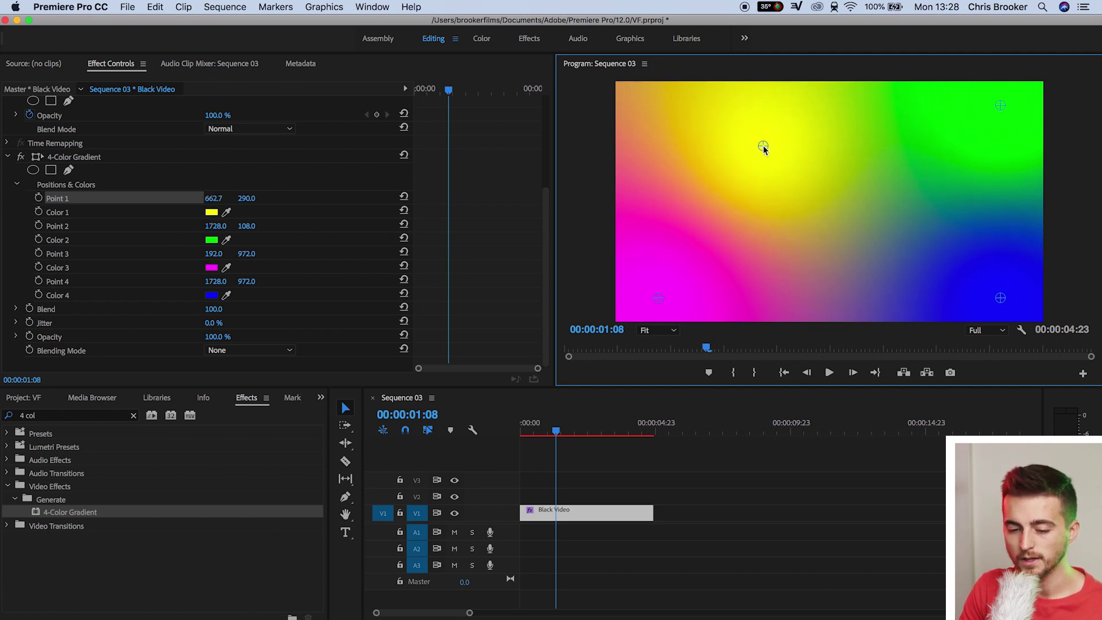
# - Pull the green, blue and magenta gradient points inward from their corners
pyautogui.click(56, 229)
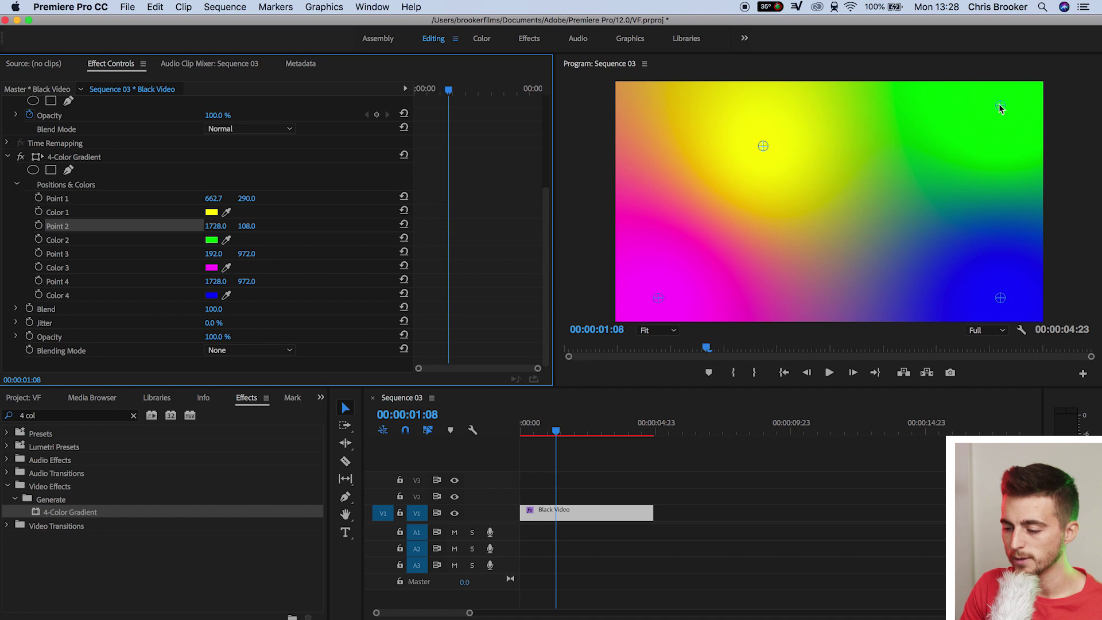
pyautogui.moveTo(1000, 108); pyautogui.dragTo(951, 147)
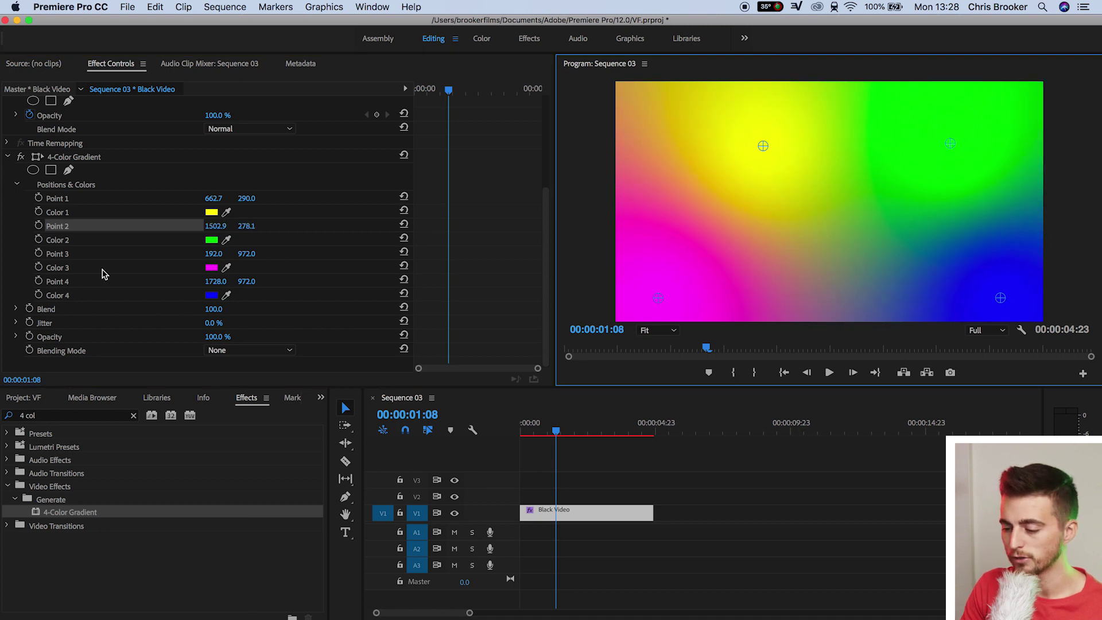
pyautogui.click(67, 256)
pyautogui.moveTo(1002, 298); pyautogui.dragTo(881, 231)
pyautogui.click(62, 280)
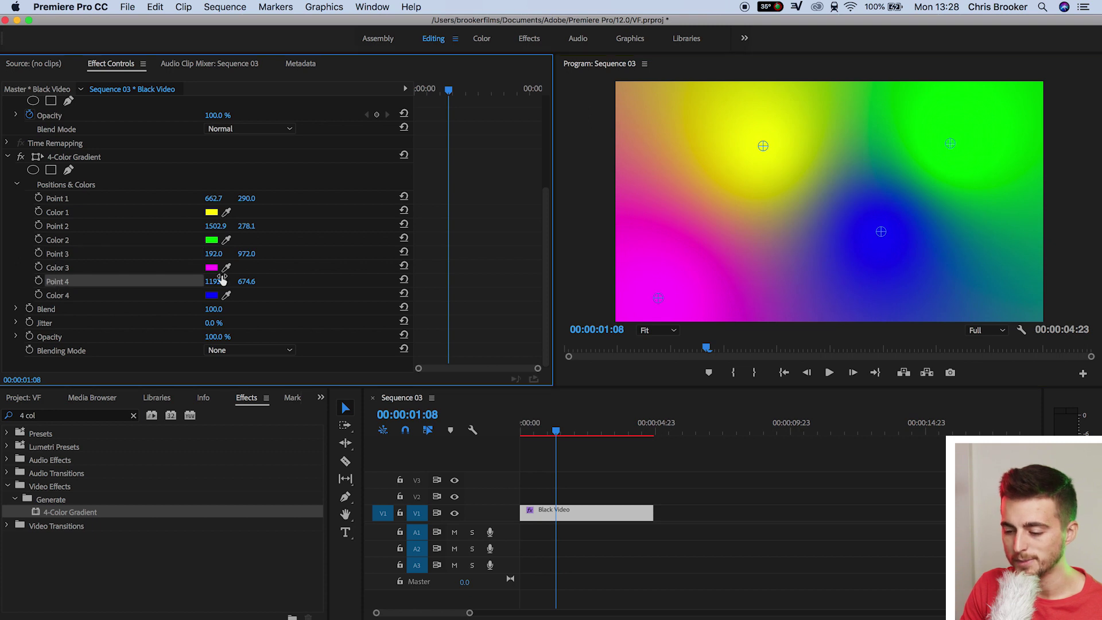
pyautogui.moveTo(656, 303); pyautogui.dragTo(712, 241)
pyautogui.click(132, 320)
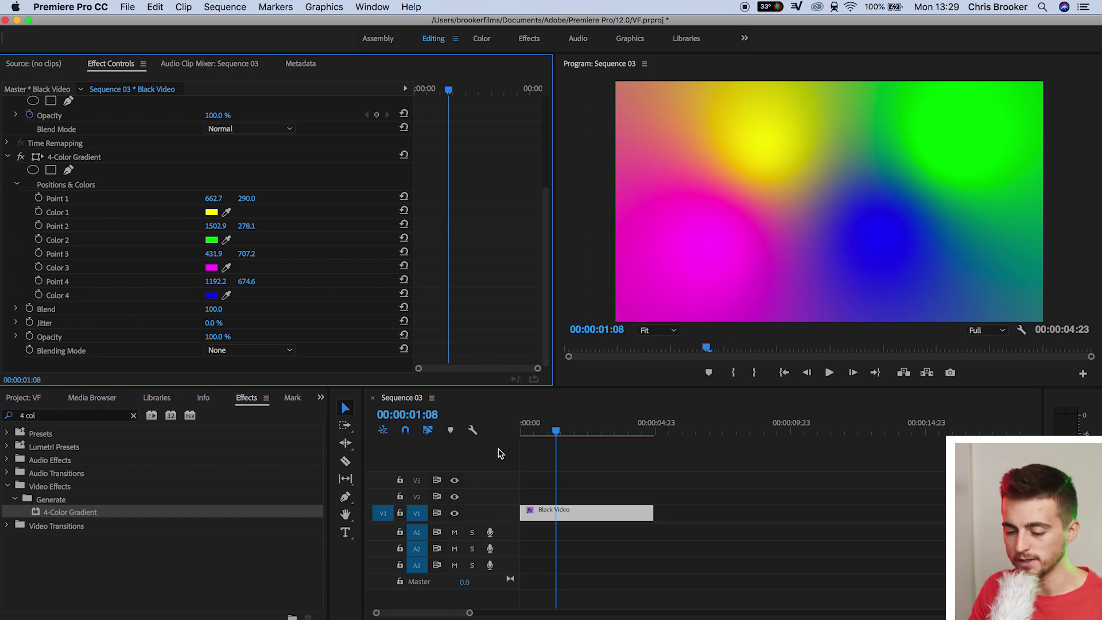
# - At 00:00:00:00, add position keyframes for Point 1, Point 2, Point 3 and Point 4
pyautogui.moveTo(546, 436); pyautogui.dragTo(498, 439)
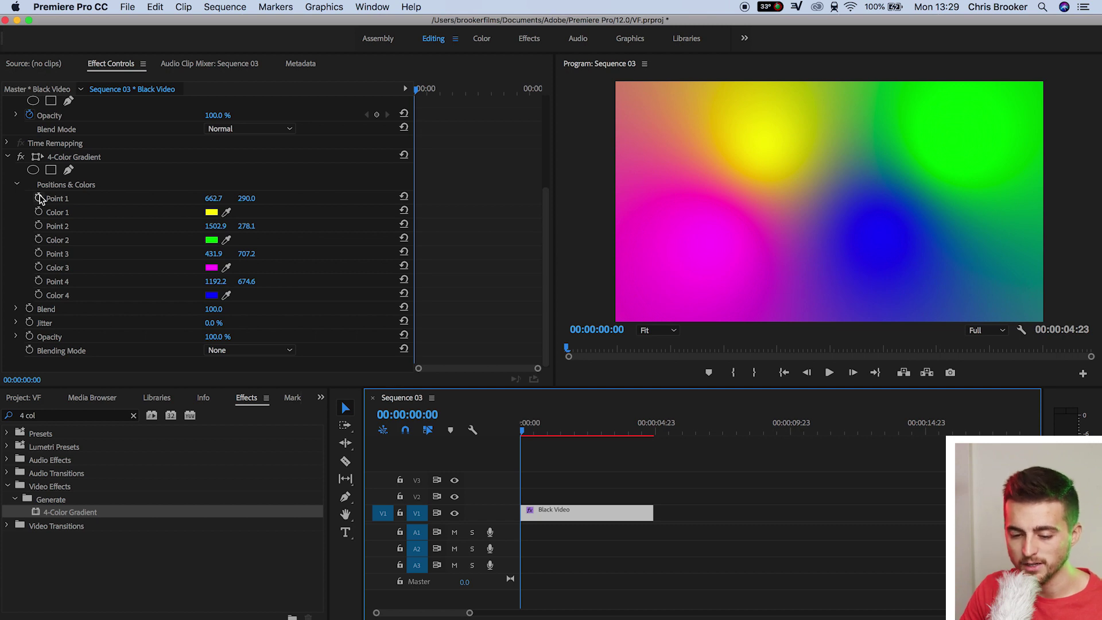
pyautogui.click(39, 198)
pyautogui.click(38, 225)
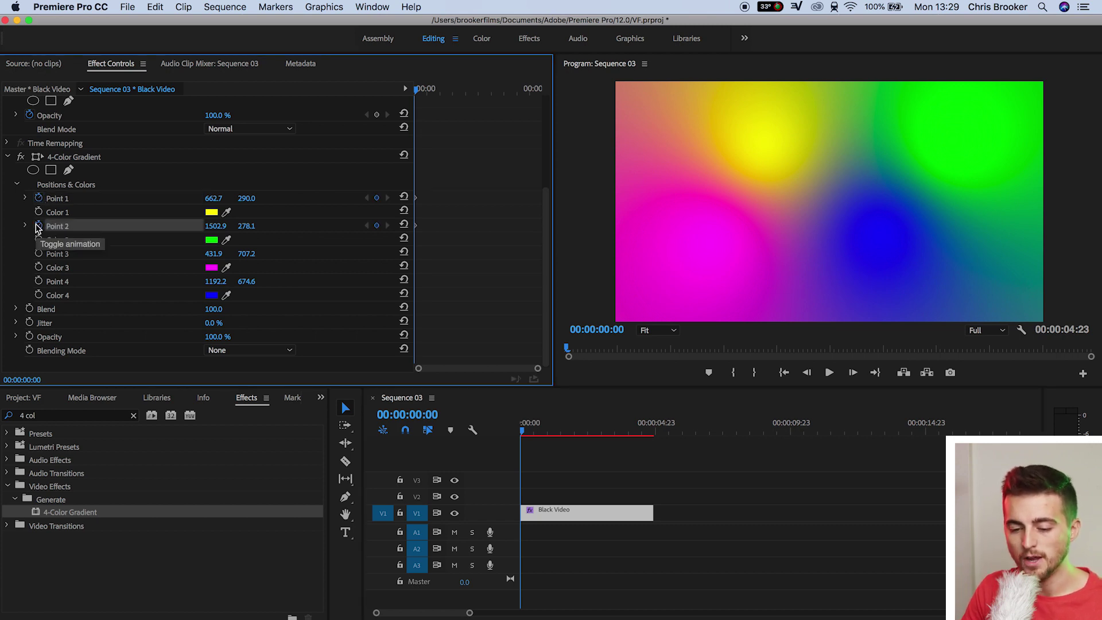
pyautogui.click(39, 254)
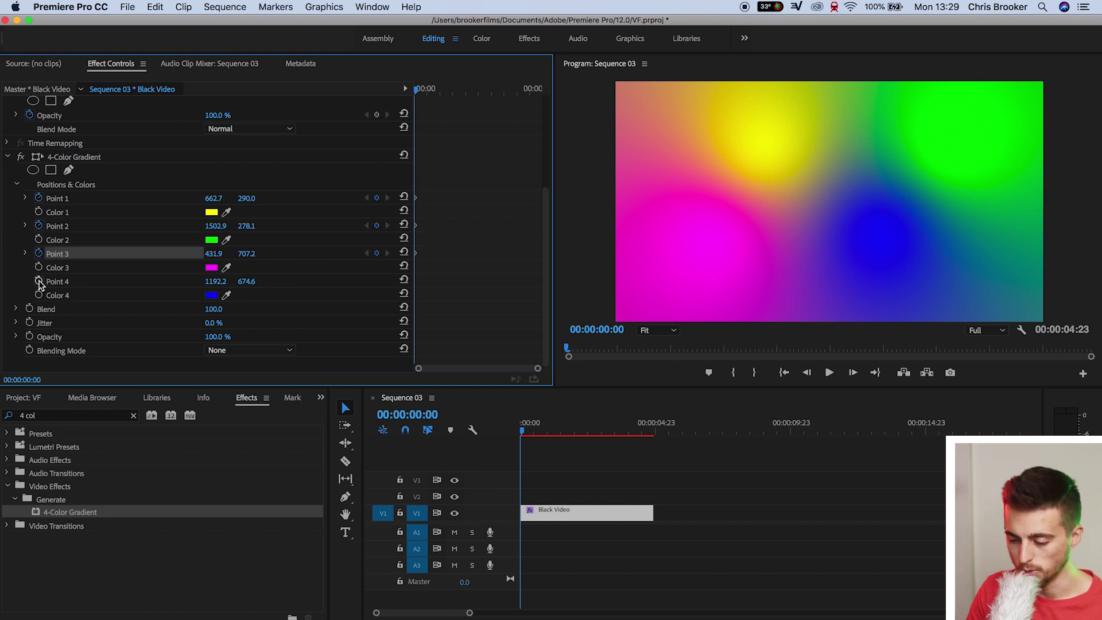
pyautogui.click(38, 281)
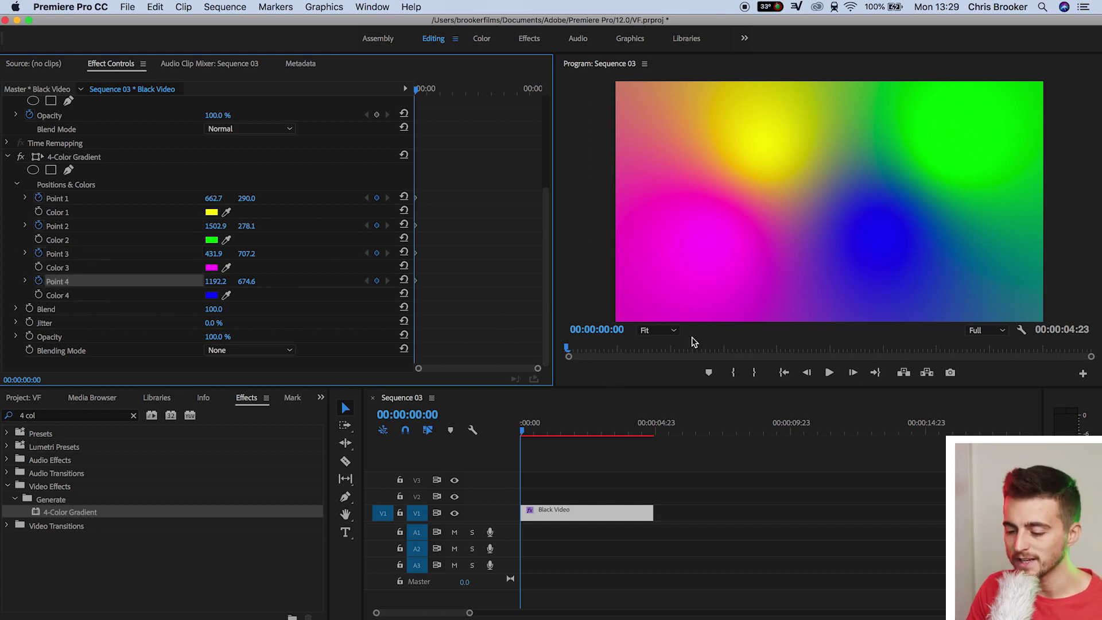
# - At the clip end, move yellow to lower middle, green upper left, blue upper right, magenta lower right
pyautogui.moveTo(554, 428); pyautogui.dragTo(657, 432)
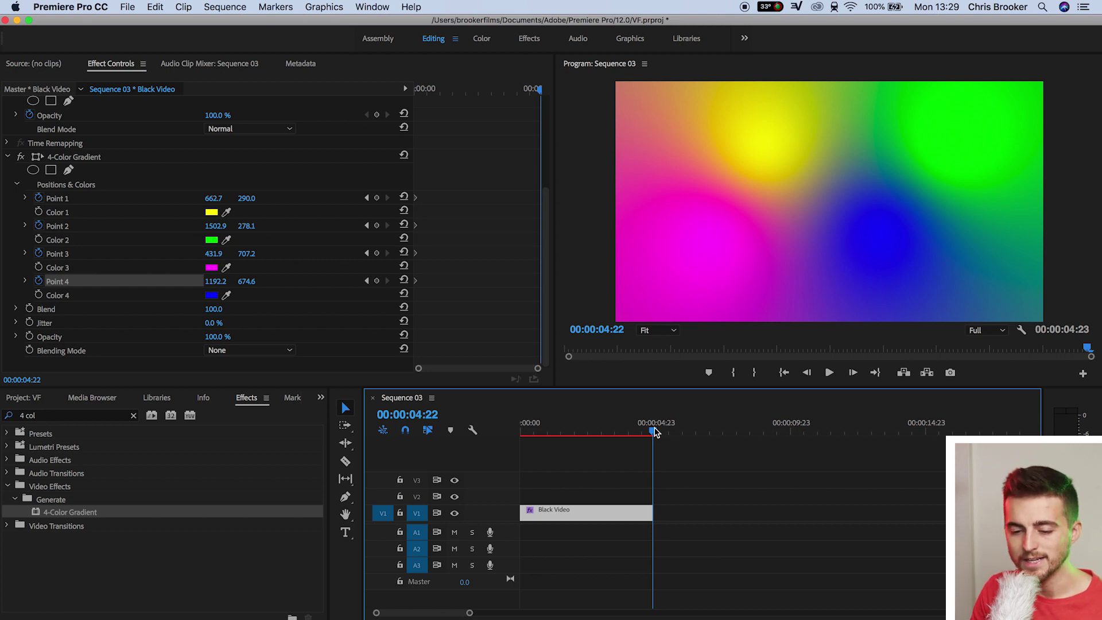
pyautogui.click(83, 189)
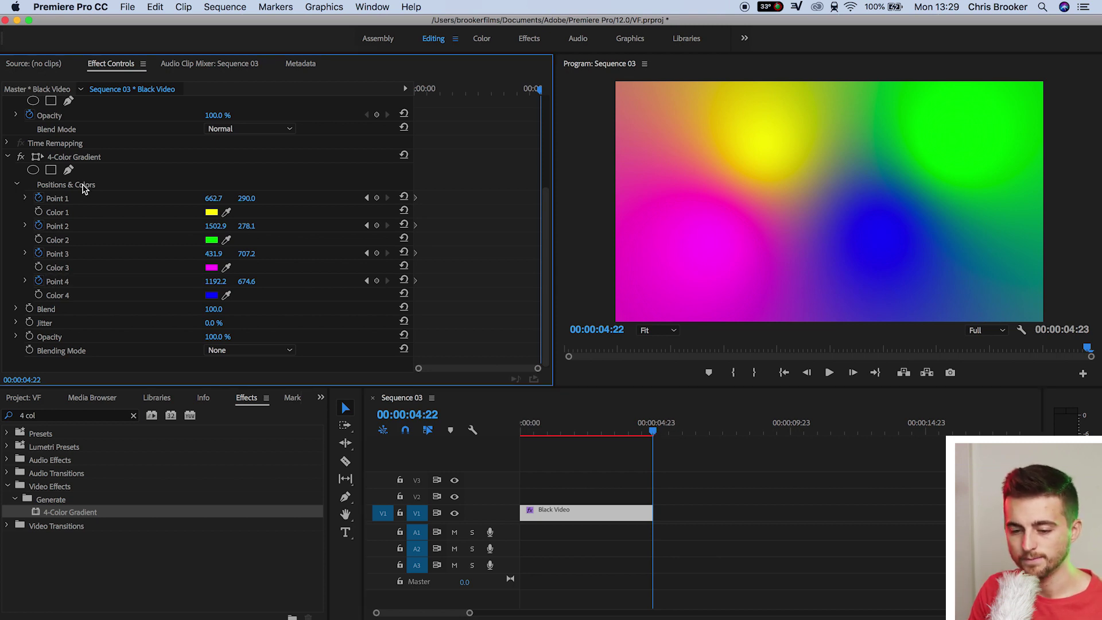
pyautogui.click(65, 199)
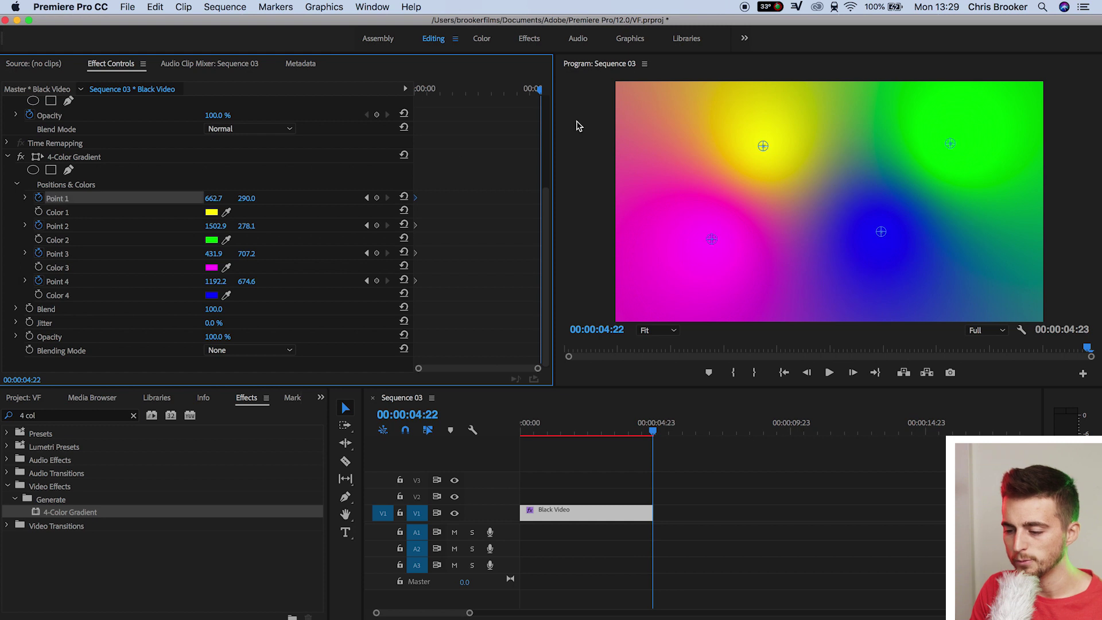
pyautogui.moveTo(763, 147); pyautogui.dragTo(810, 267)
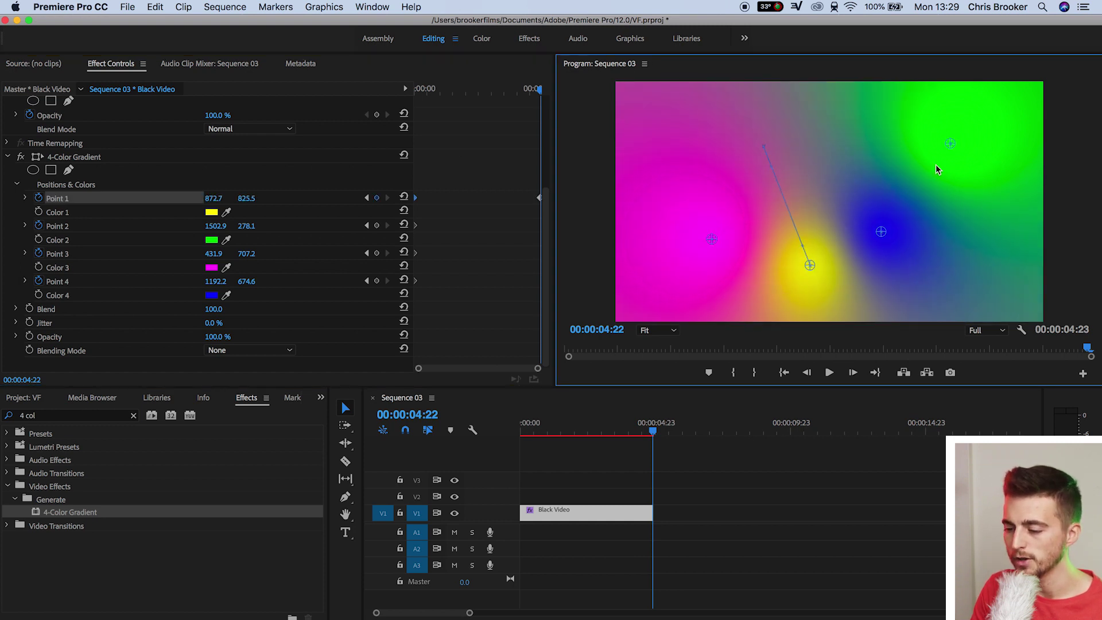
pyautogui.moveTo(950, 144); pyautogui.dragTo(729, 121)
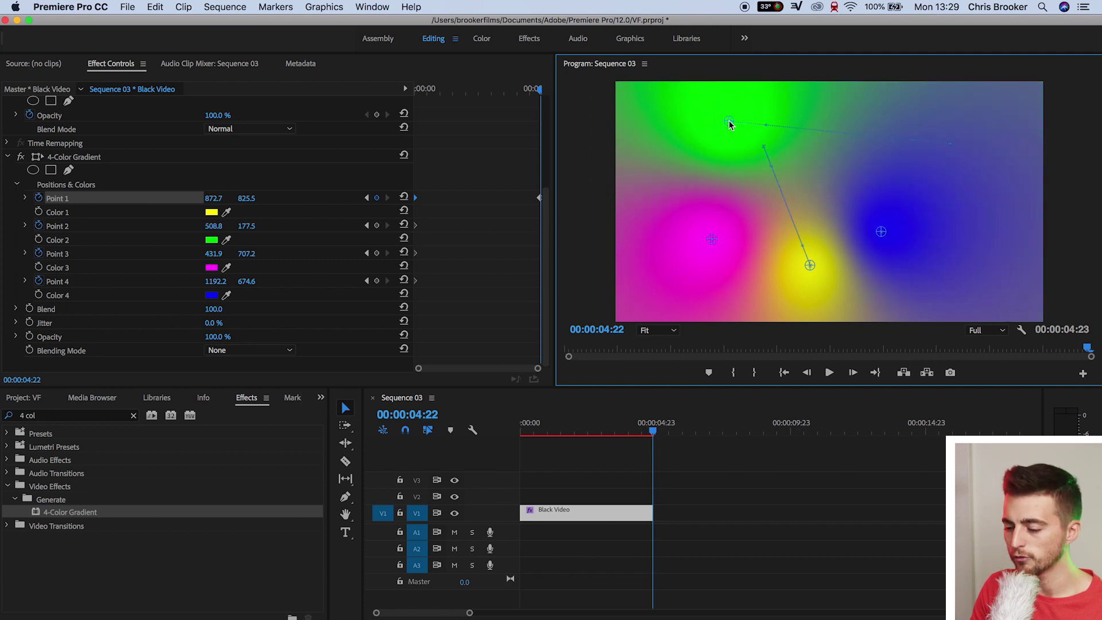
pyautogui.moveTo(881, 231); pyautogui.dragTo(908, 122)
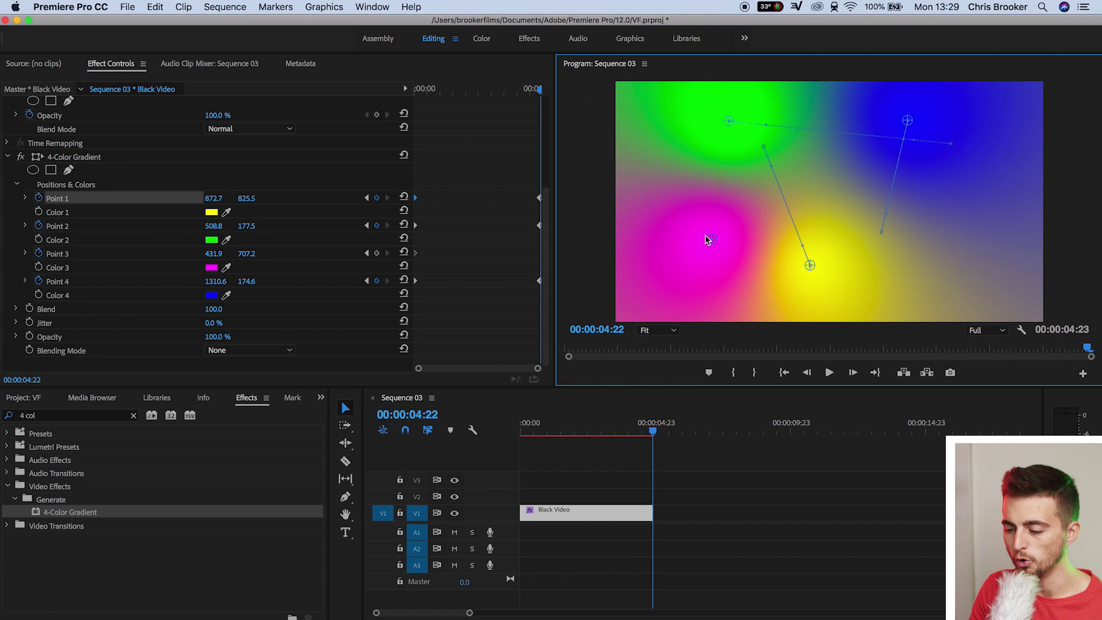
pyautogui.moveTo(712, 239); pyautogui.dragTo(939, 274)
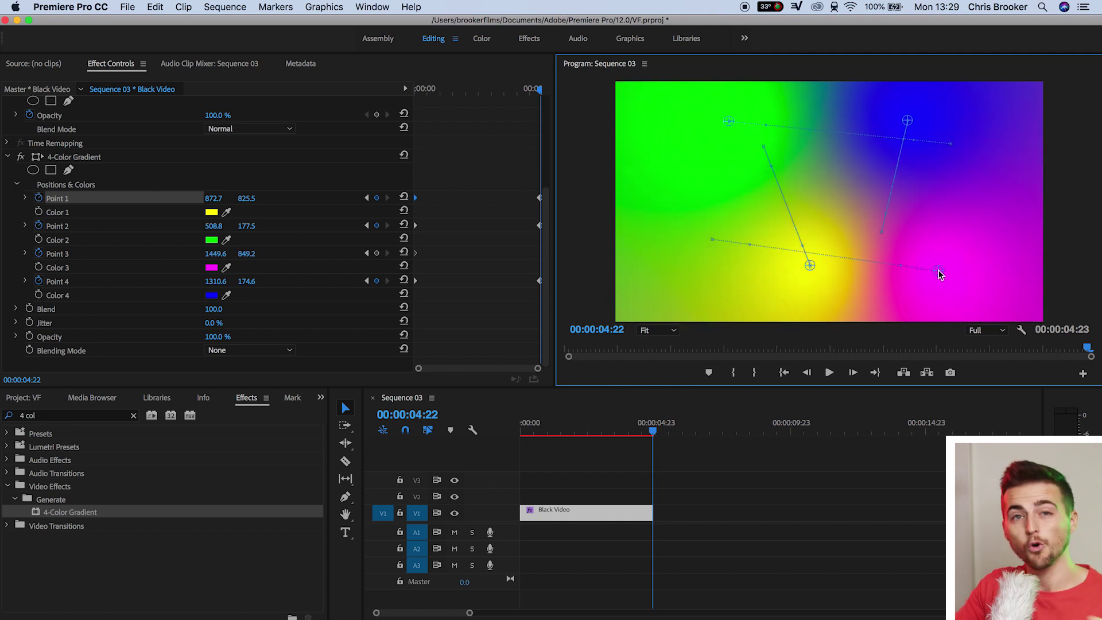
# - Play the animated gradient back from the start of the clip
pyautogui.click(420, 443)
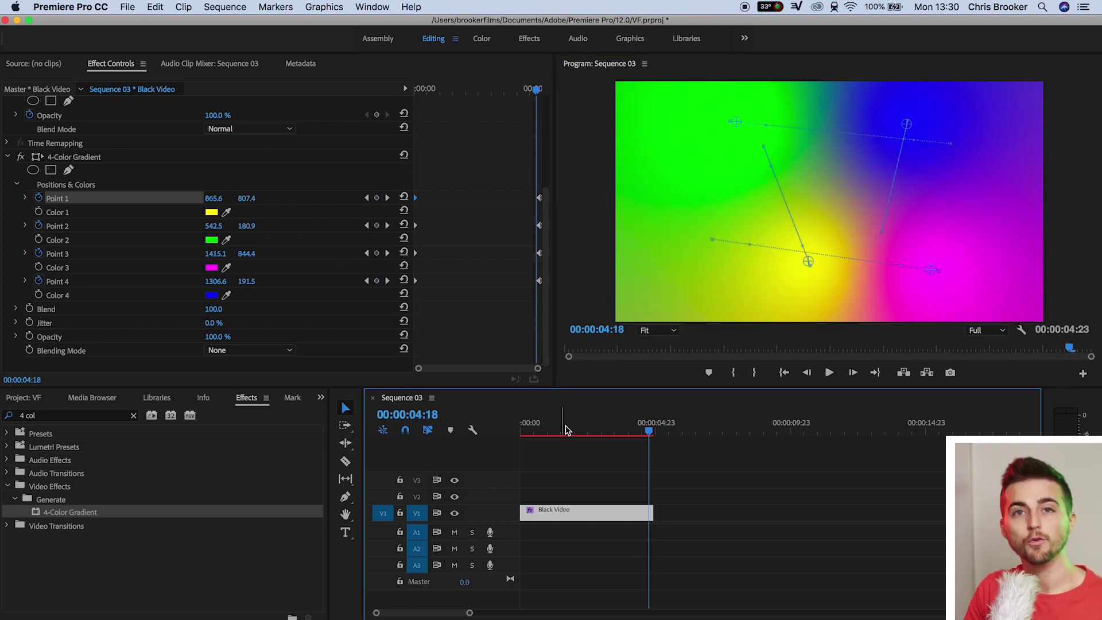
pyautogui.press('Home')
pyautogui.press('space')
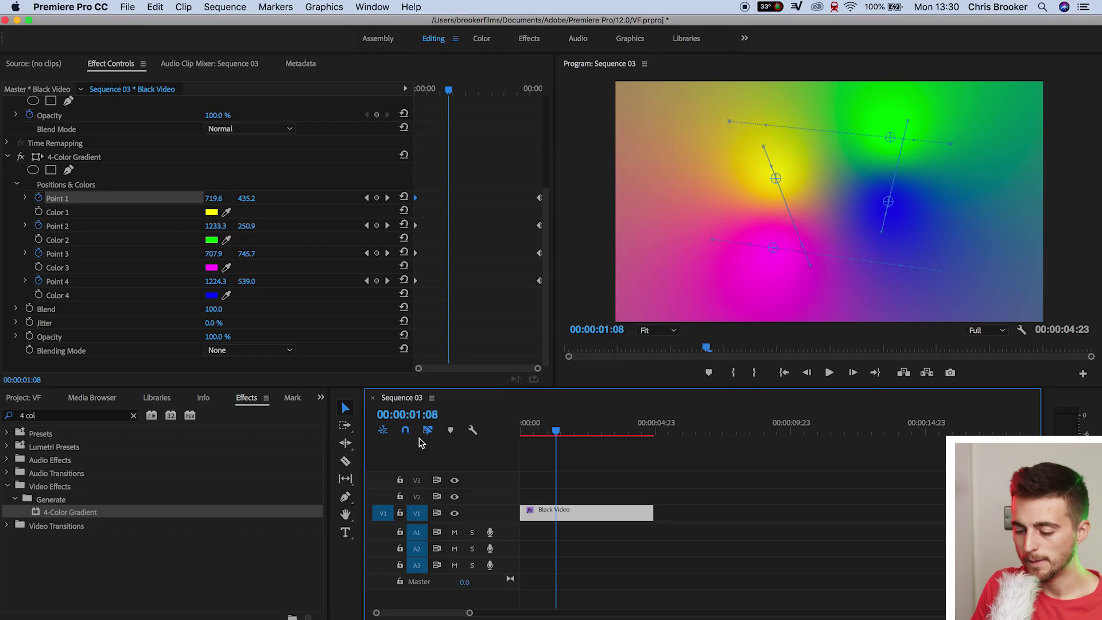
pyautogui.press('Home')
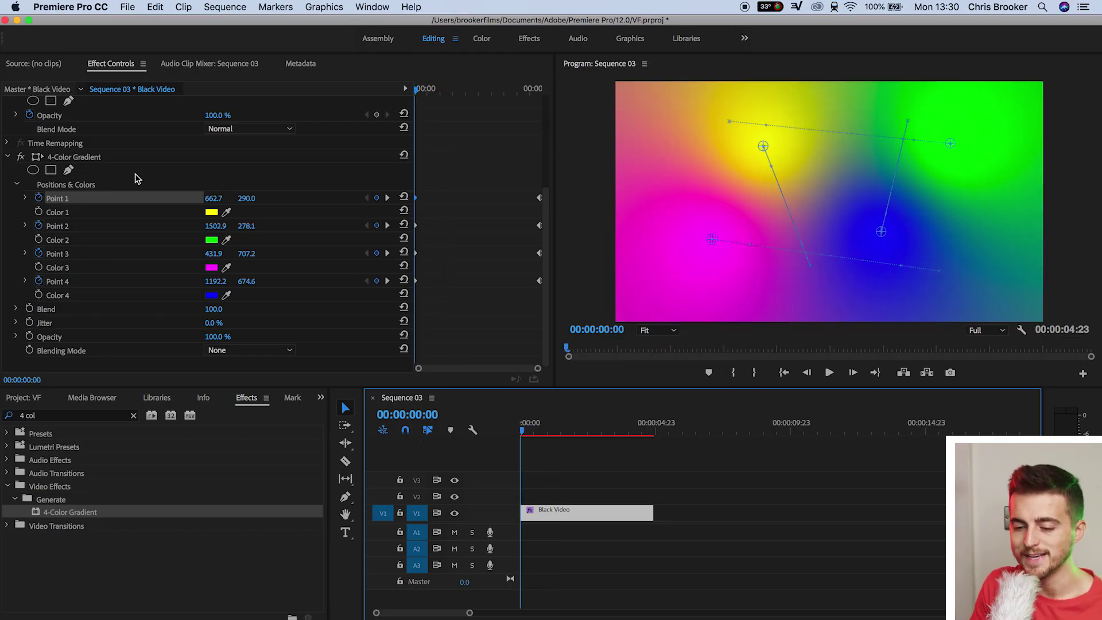
# - Keyframe Color 1 as yellow at frame 0, then change it to red (FF0000) at the clip end
pyautogui.click(94, 184)
pyautogui.click(68, 214)
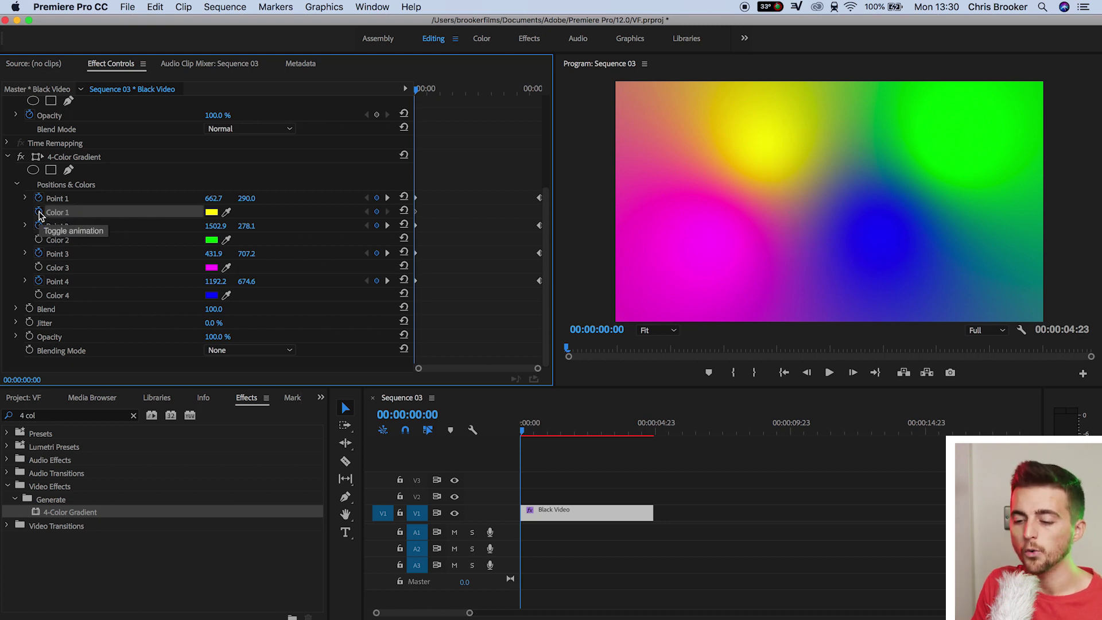
pyautogui.click(39, 213)
pyautogui.moveTo(453, 86); pyautogui.dragTo(543, 92)
pyautogui.click(211, 213)
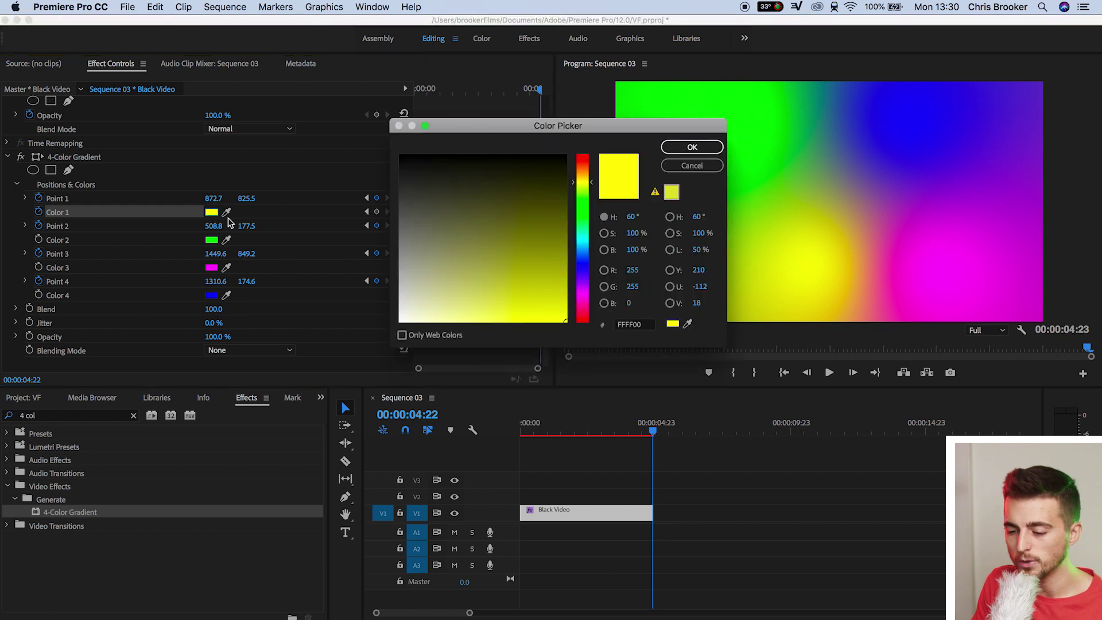
pyautogui.moveTo(581, 202); pyautogui.dragTo(583, 152)
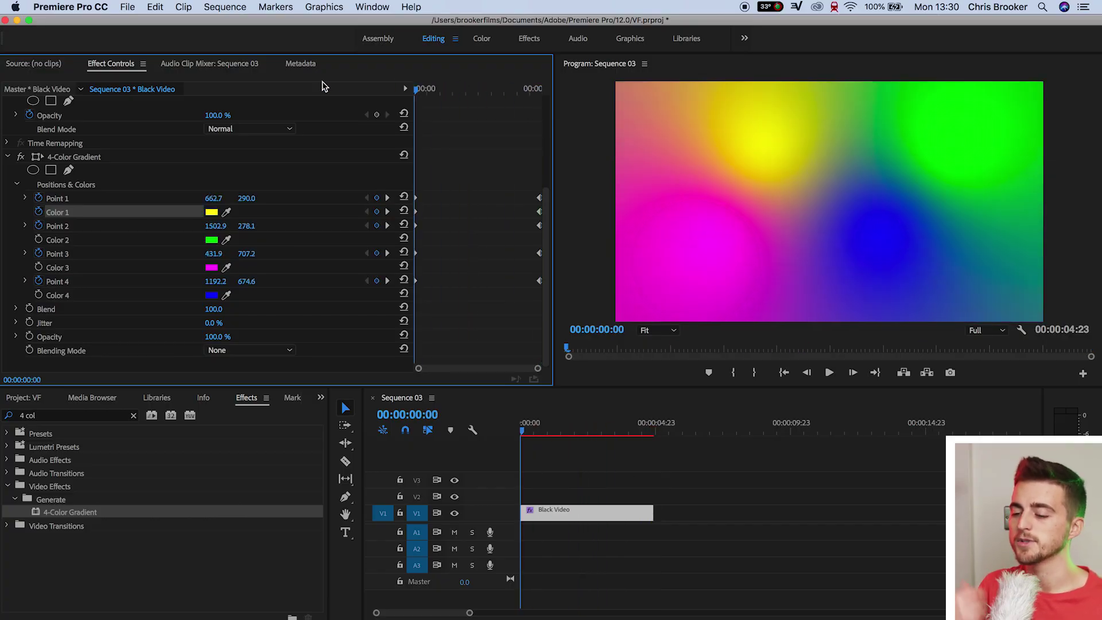
pyautogui.press('space')
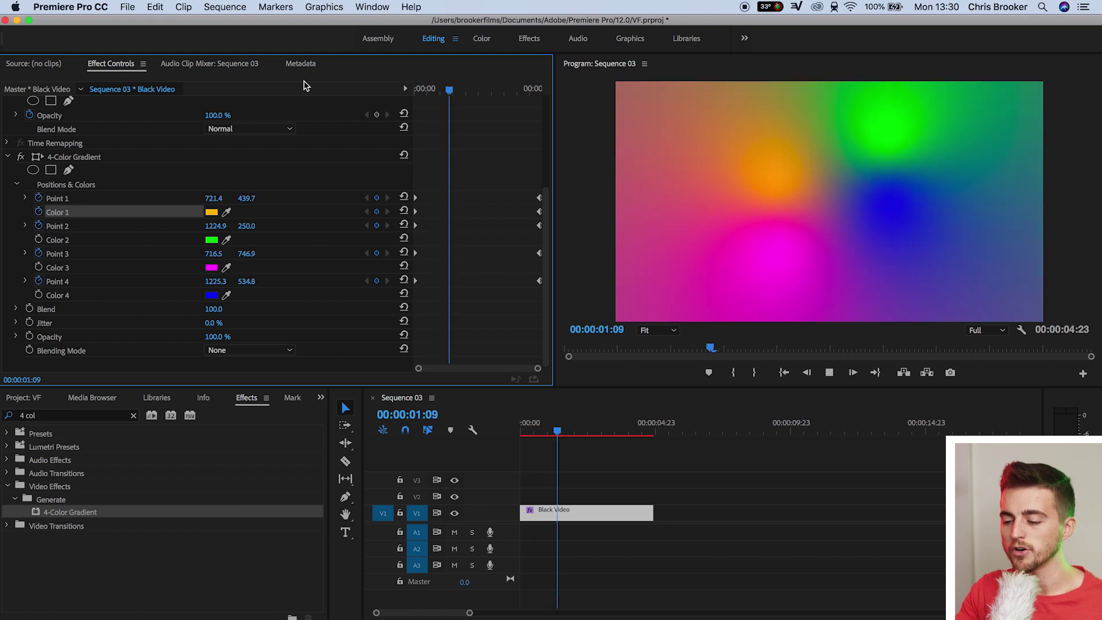